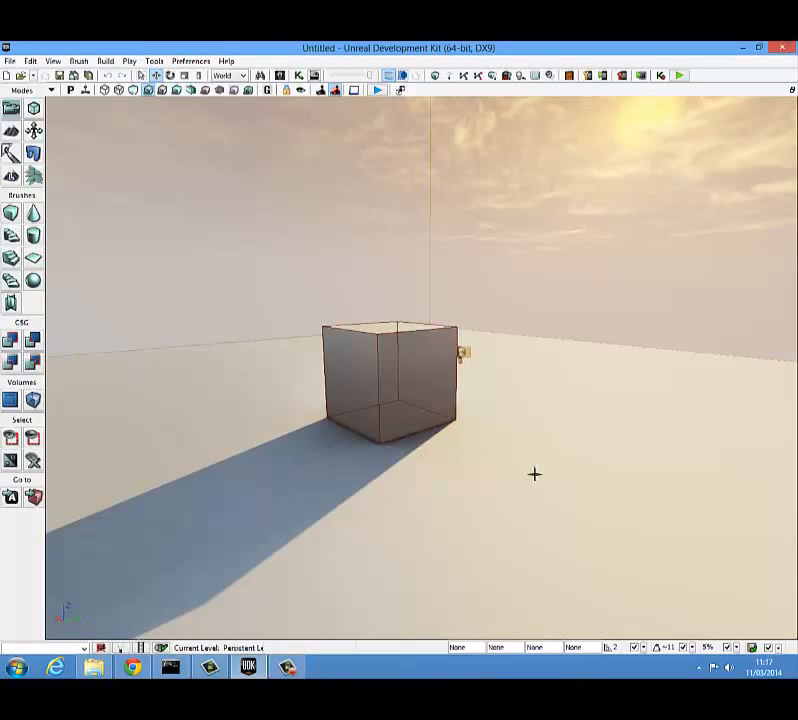
Step: Open the Content Browser, clear the old search, filter to Static Meshes only and search for "door"
click(281, 76)
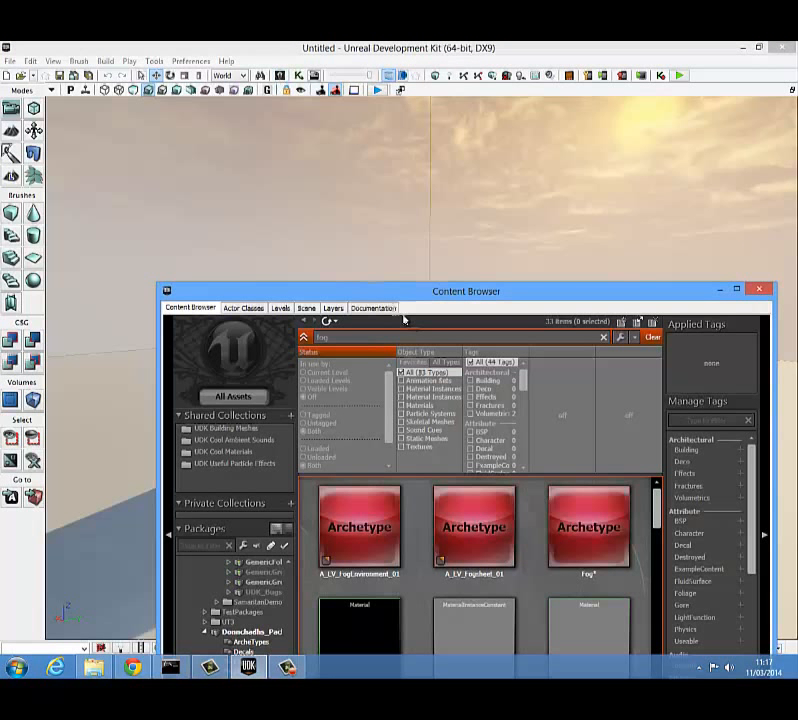
drag(438, 301, 425, 192)
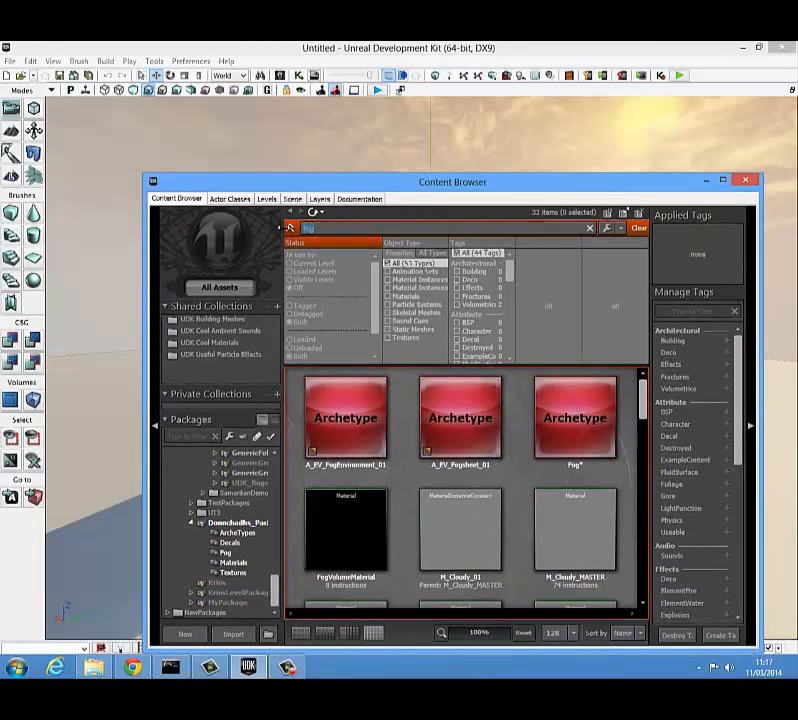
key(BackSpace)
click(389, 330)
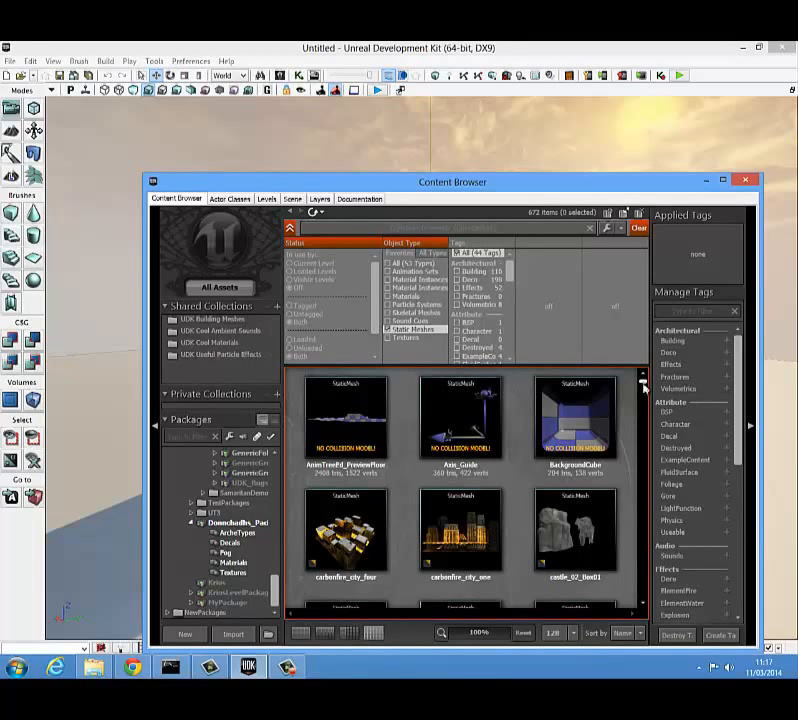
drag(643, 384, 641, 376)
click(421, 231)
text(door)
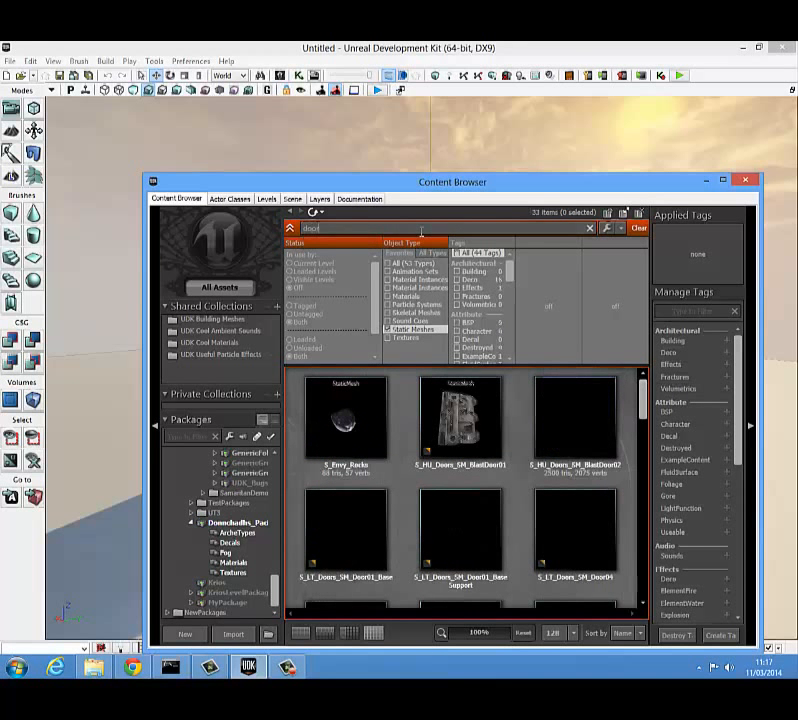
Step: Place the S_LT_Doors_SM_DoorWay04 mesh in the level near the box, then close the Content Browser
scroll(581, 396, down, 3)
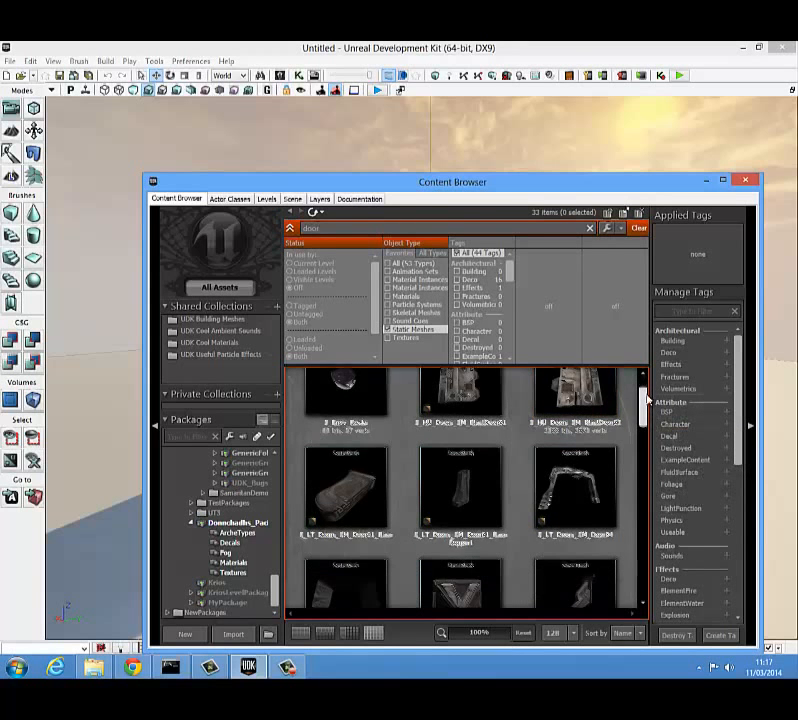
click(455, 462)
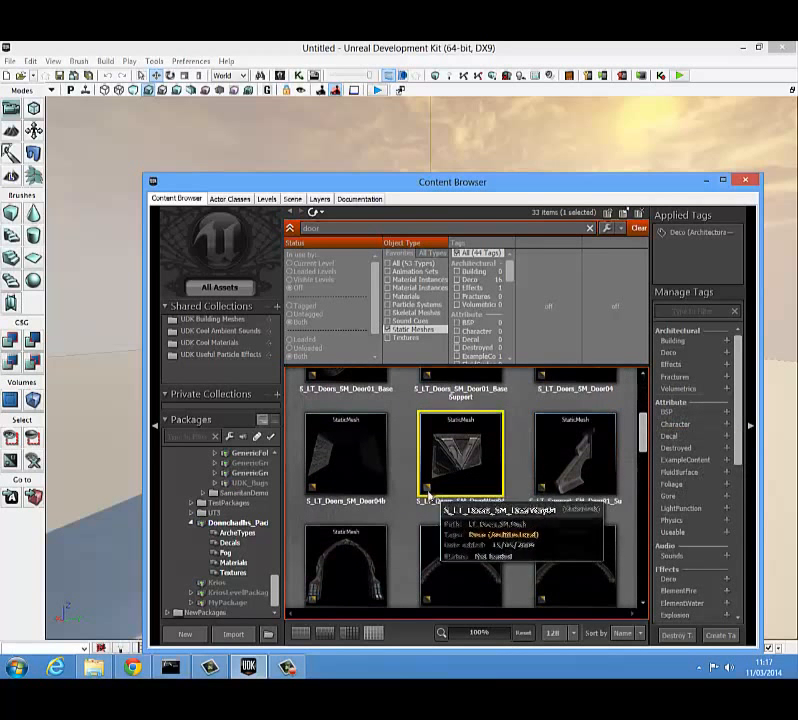
drag(489, 467, 110, 470)
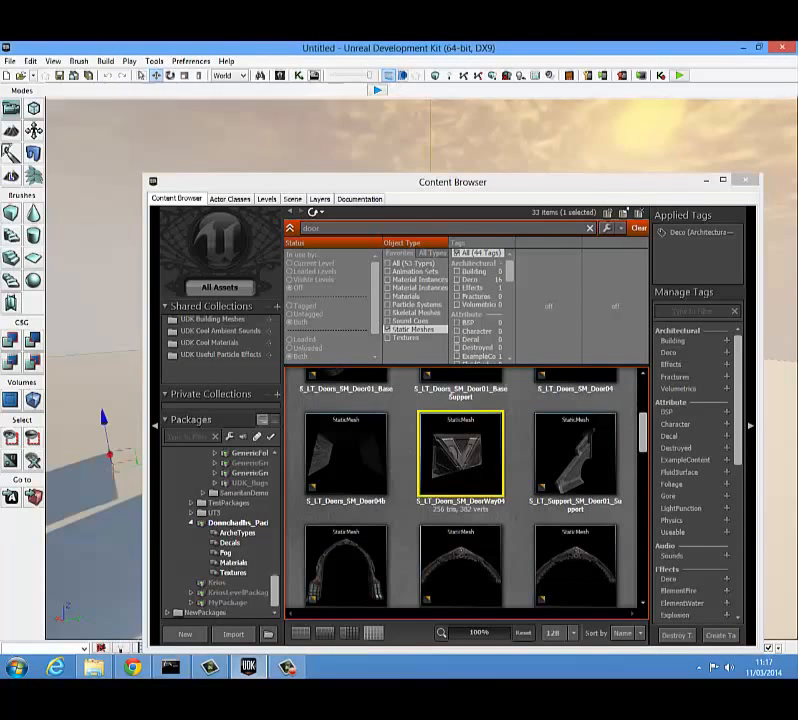
click(744, 180)
Step: Rotate the doorway mesh so it lies flat on the ground
right_drag(282, 425, 213, 405)
key(w)
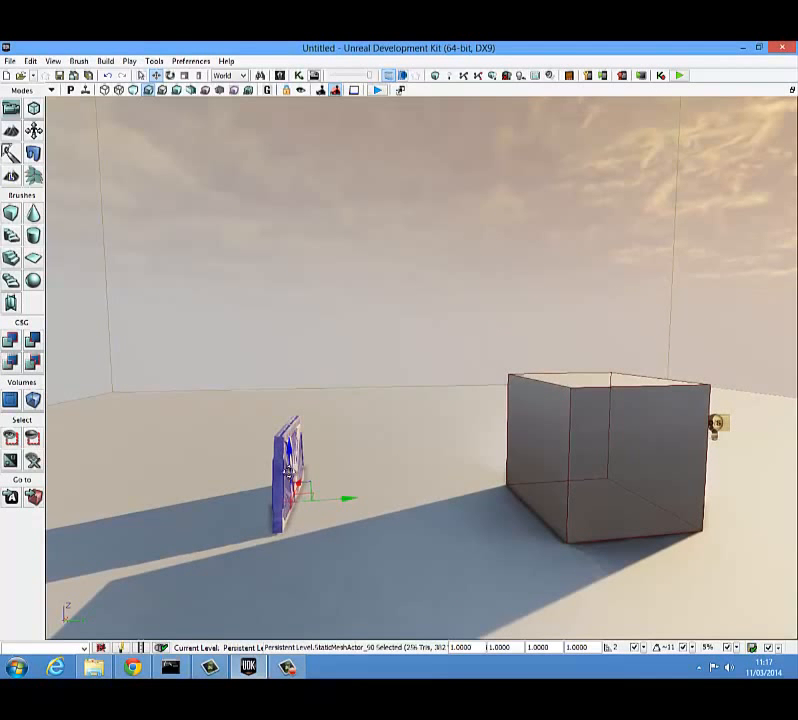
key(space)
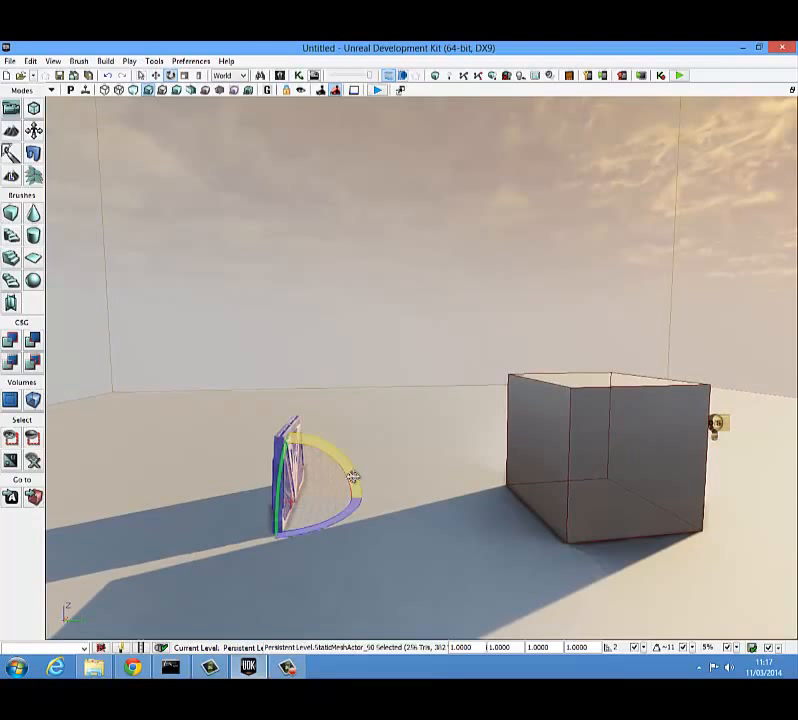
drag(352, 476, 80, 445)
Step: Move the flat doorway mesh up against the bottom edge of the box's side
key(space)
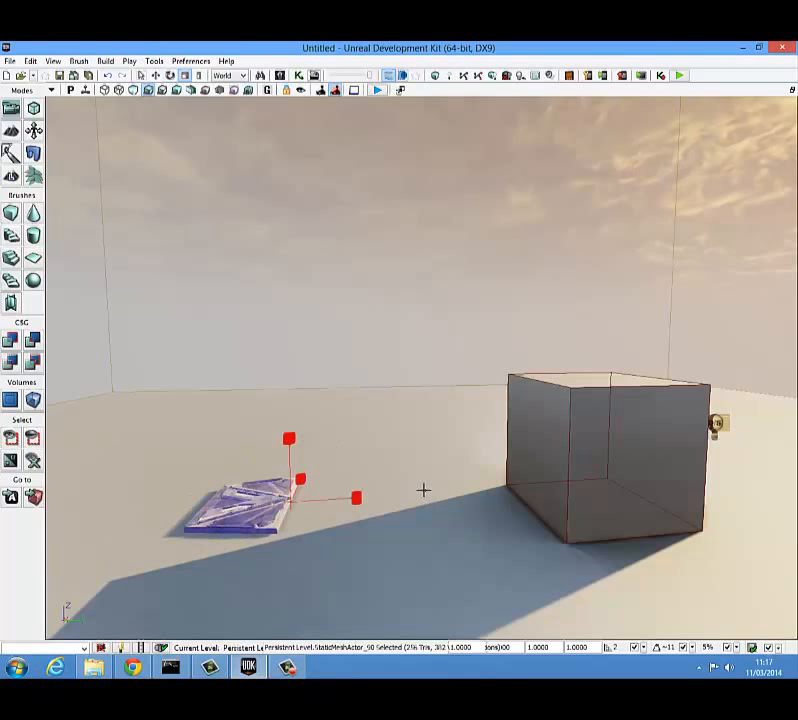
key(space)
right_drag(306, 525, 315, 590)
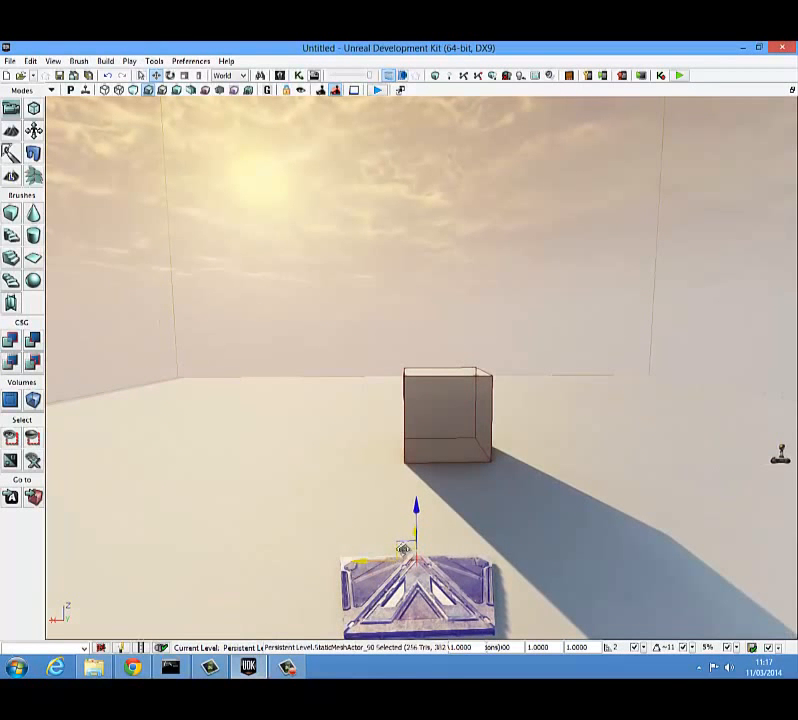
mouse_move(403, 550)
mouse_down()
mouse_move(424, 527)
mouse_move(434, 474)
mouse_move(410, 538)
mouse_up()
right_drag(410, 538, 648, 614)
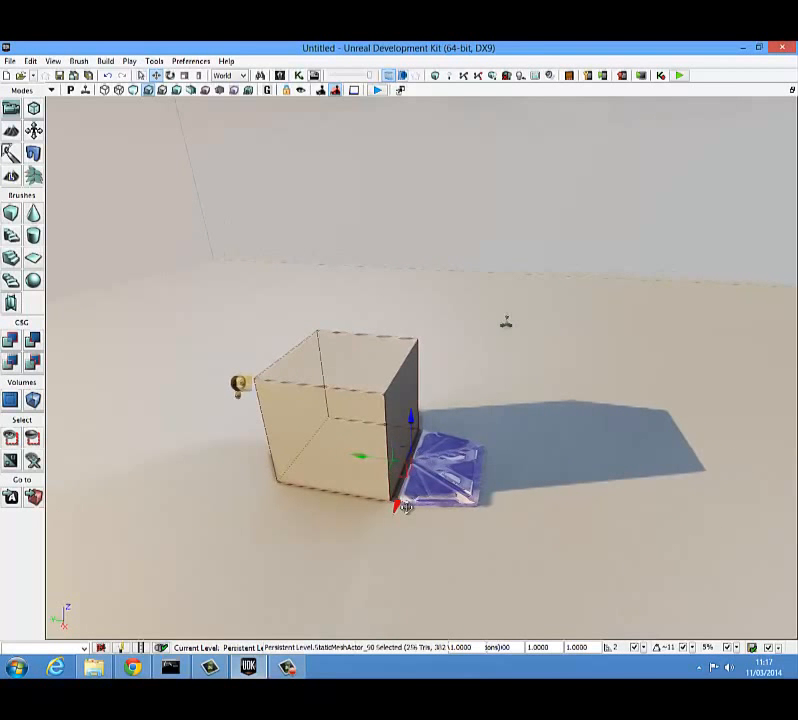
drag(420, 468, 408, 468)
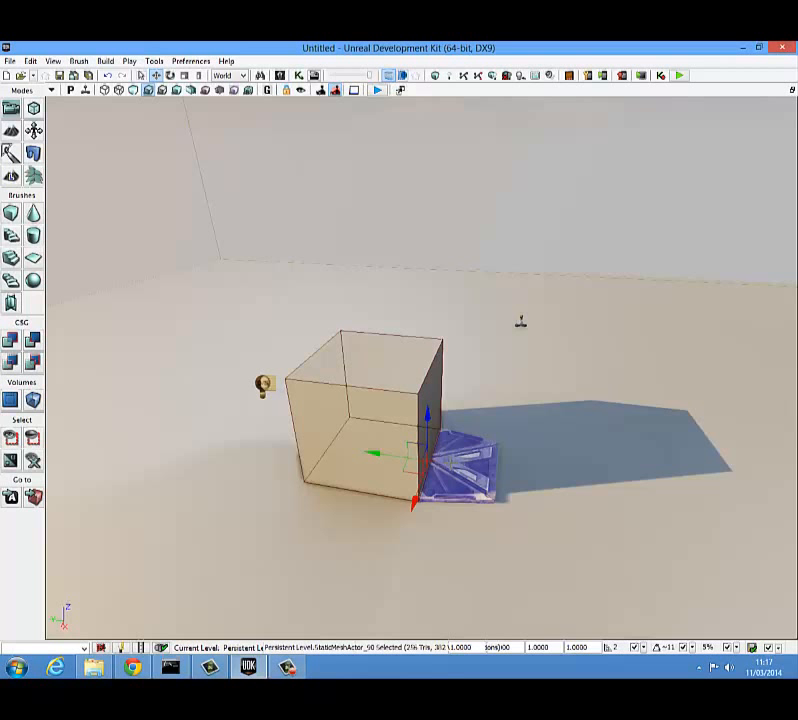
Step: Convert the doorway static mesh actor to a mover
right_click(454, 467)
mouse_move(491, 574)
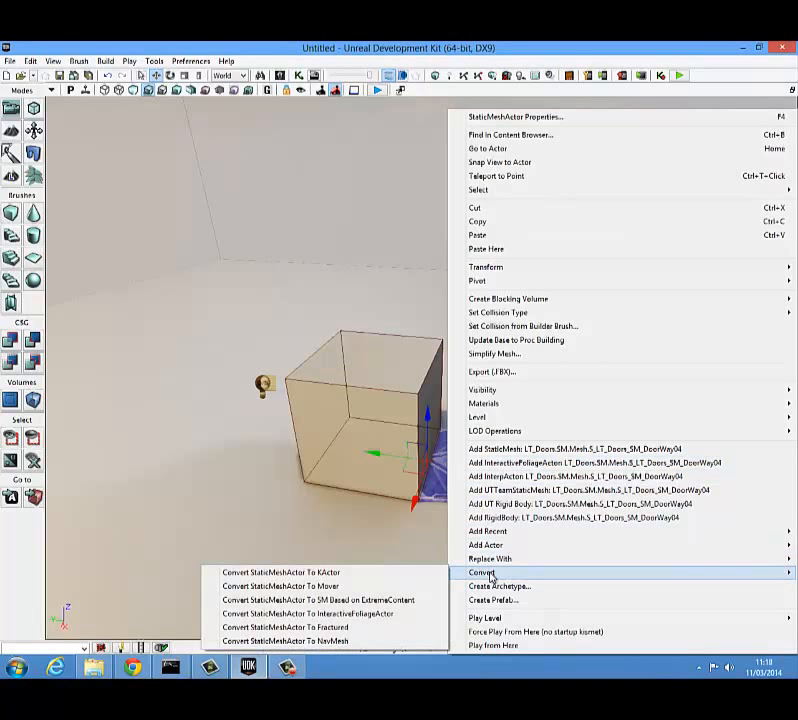
click(357, 585)
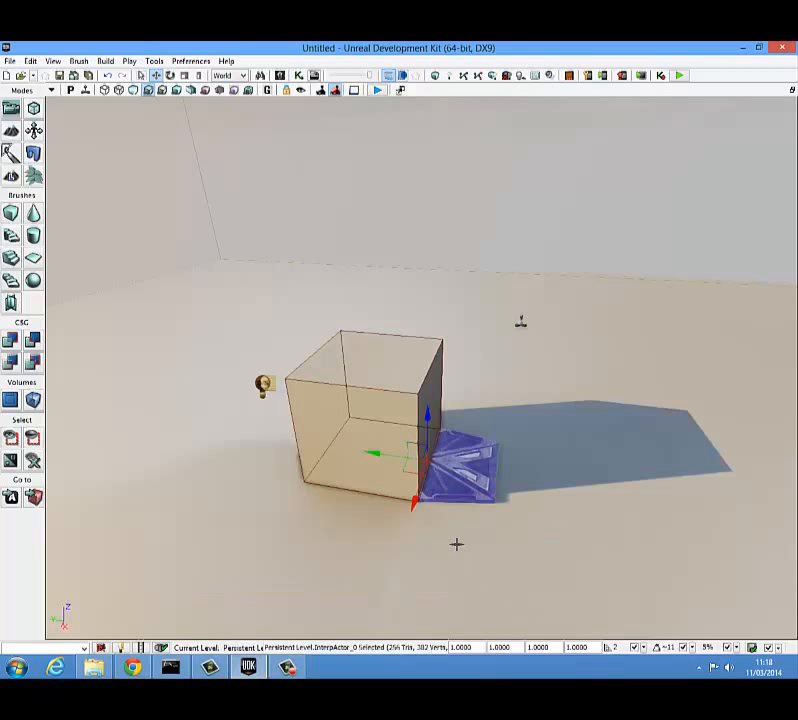
Step: Examine the door's placement against the box in the four-viewport layout, then return to the maximized perspective view
click(792, 90)
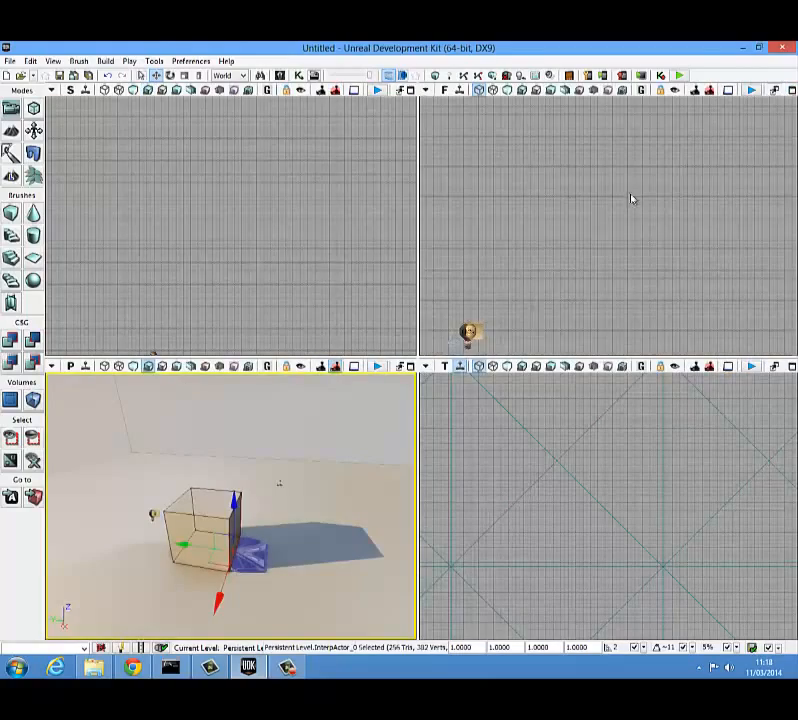
scroll(530, 498, down, 5)
drag(547, 495, 637, 565)
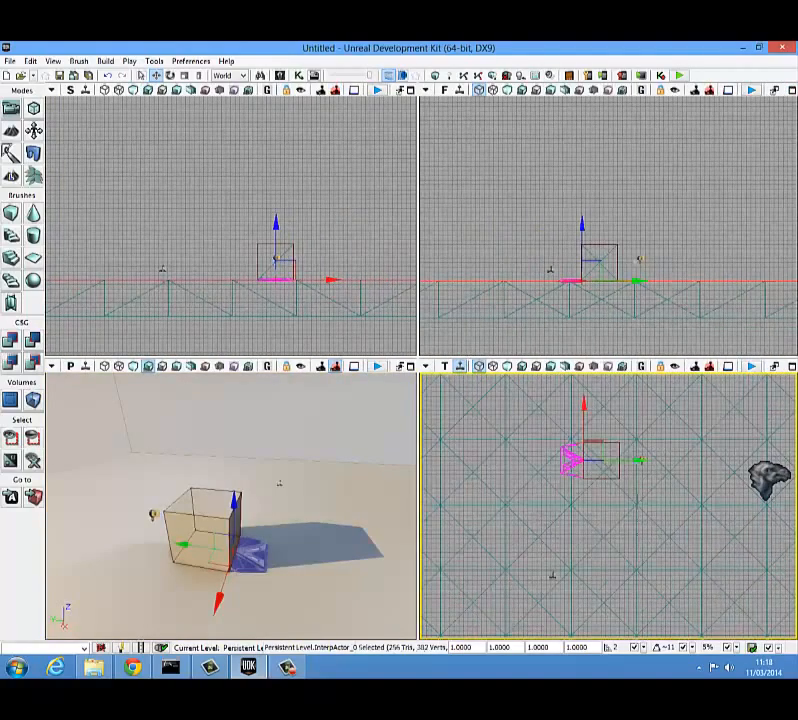
click(412, 368)
right_drag(465, 485, 364, 444)
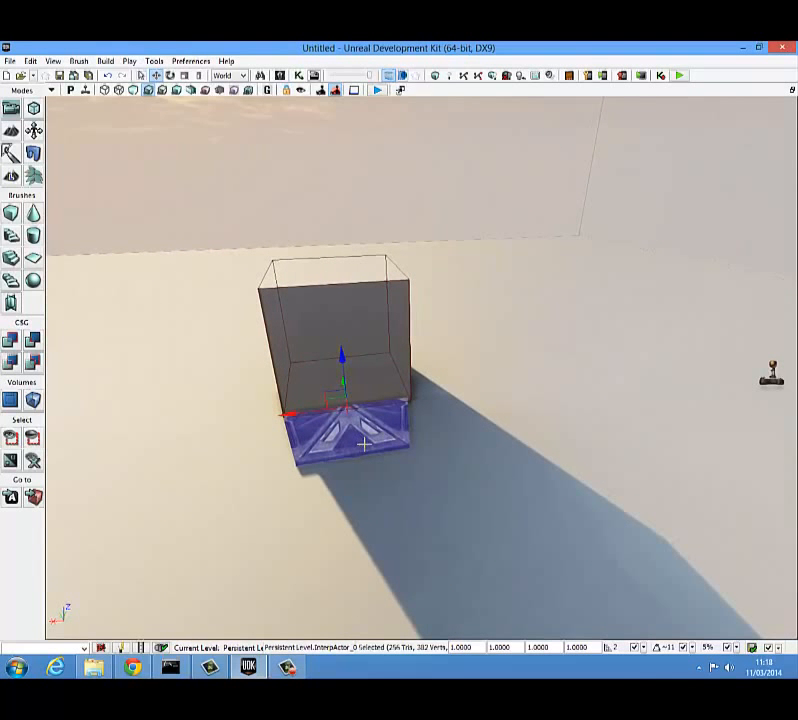
Step: Open UnrealKismet and add a new Matinee to the main sequence
click(297, 76)
drag(386, 213, 587, 129)
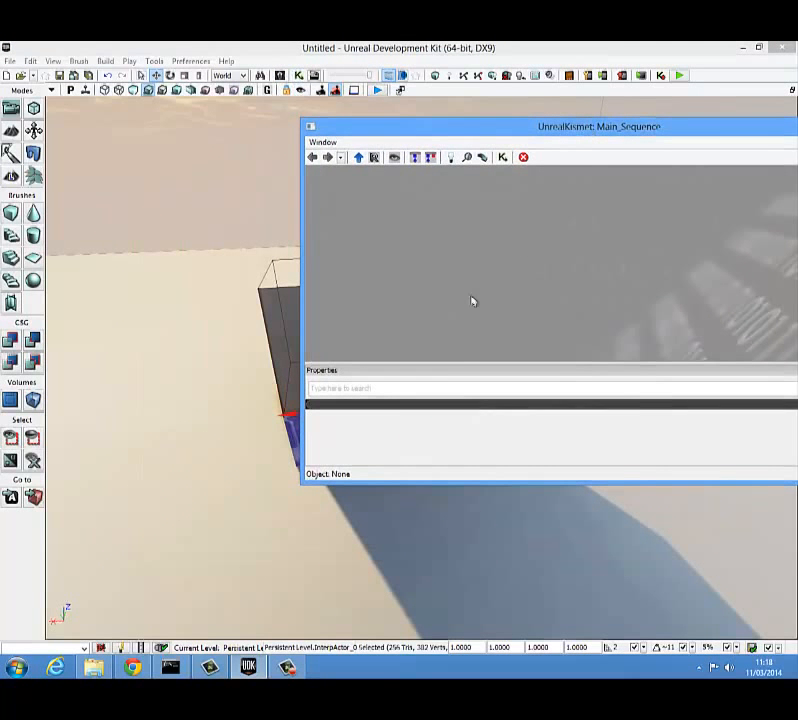
right_click(472, 301)
click(502, 303)
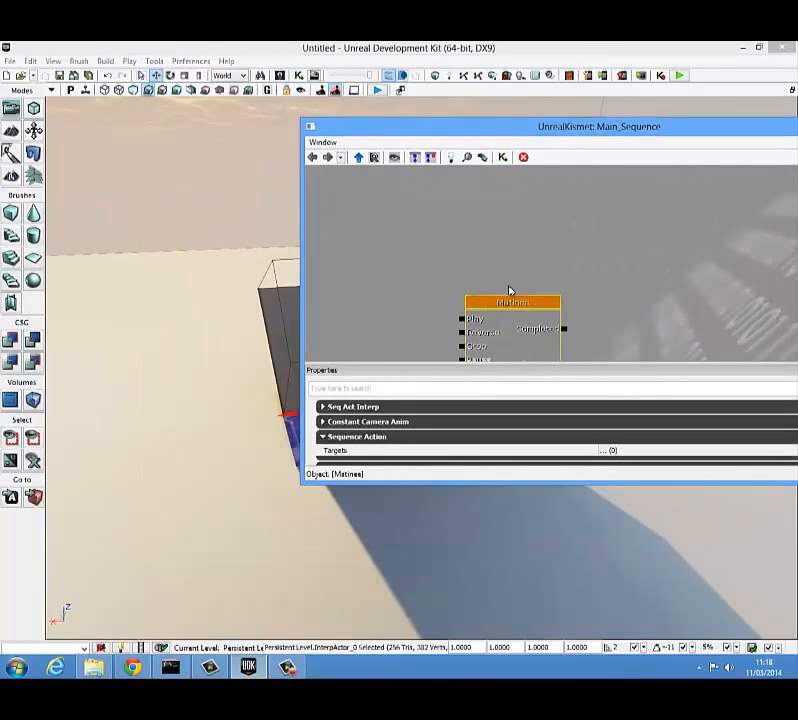
drag(509, 289, 498, 225)
Step: Open the Matinee for editing and add a new empty group named "Door" for the selected door
double_click(498, 222)
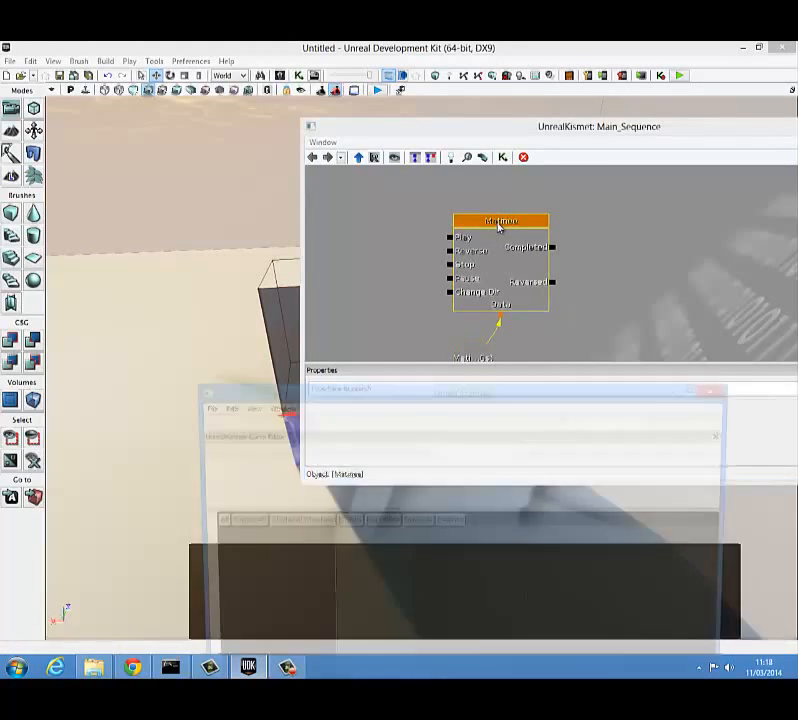
drag(424, 383, 494, 141)
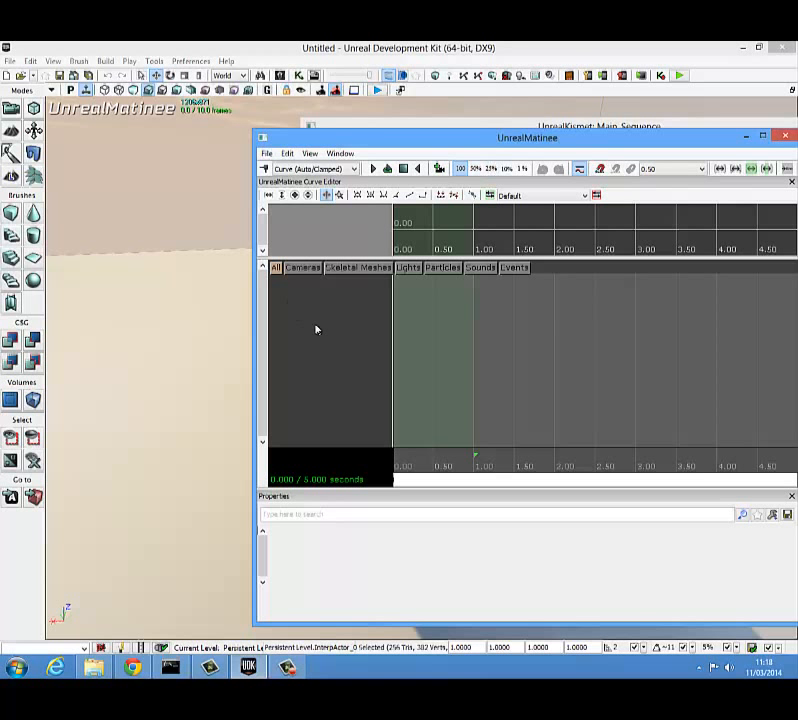
right_drag(194, 438, 189, 435)
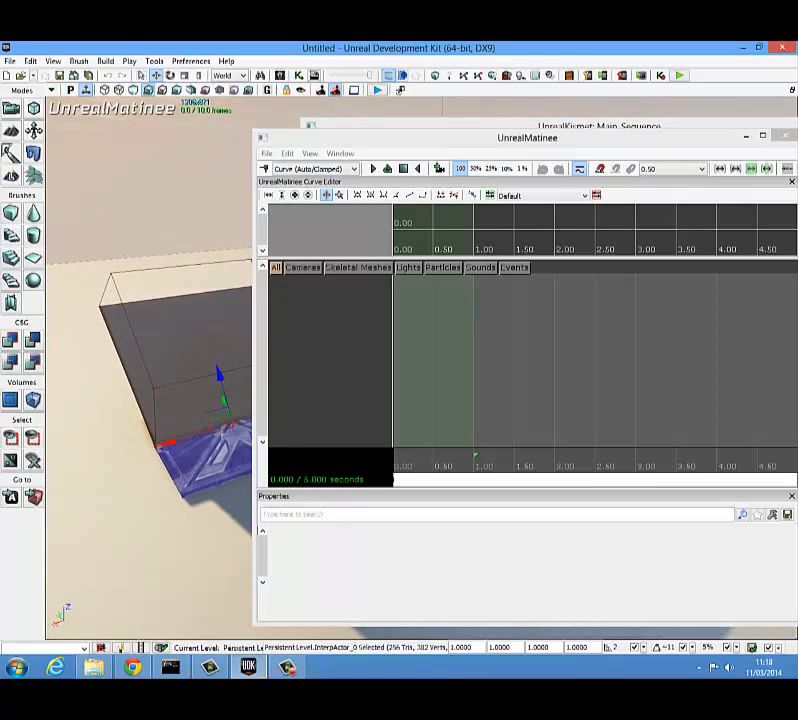
right_click(328, 337)
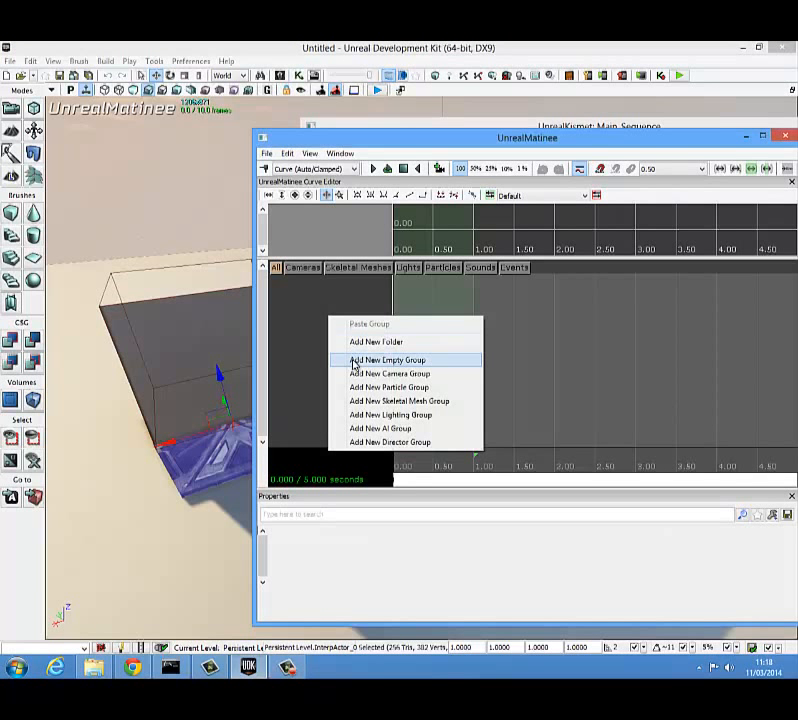
click(354, 362)
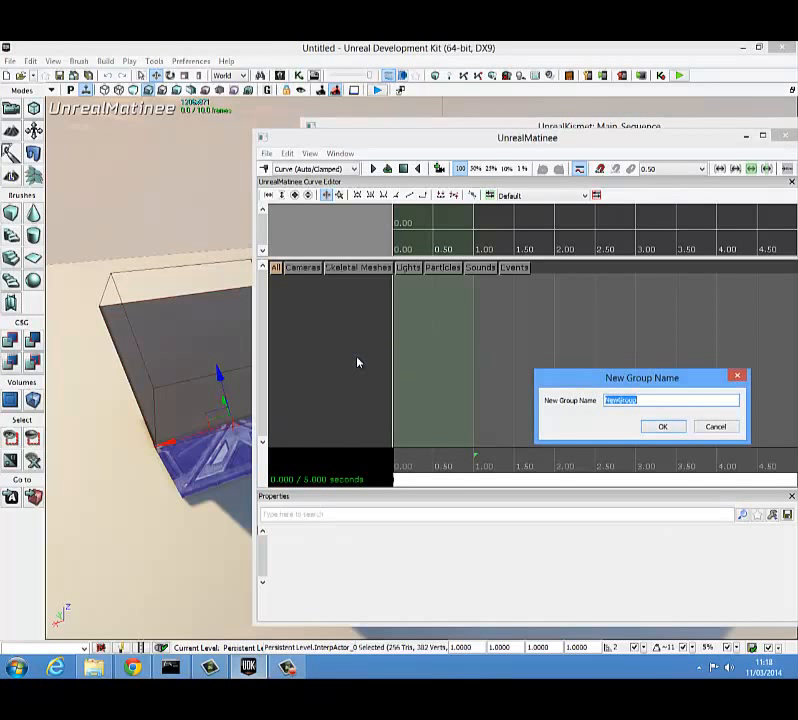
text(Du)
click(661, 428)
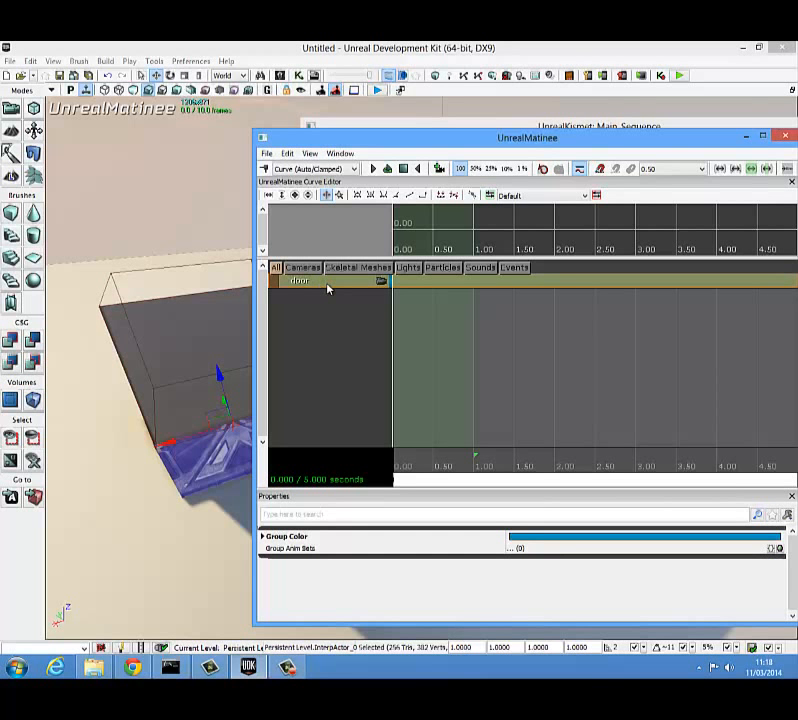
Step: Add a movement track to the door group and set its key at 0.00 seconds
right_click(327, 289)
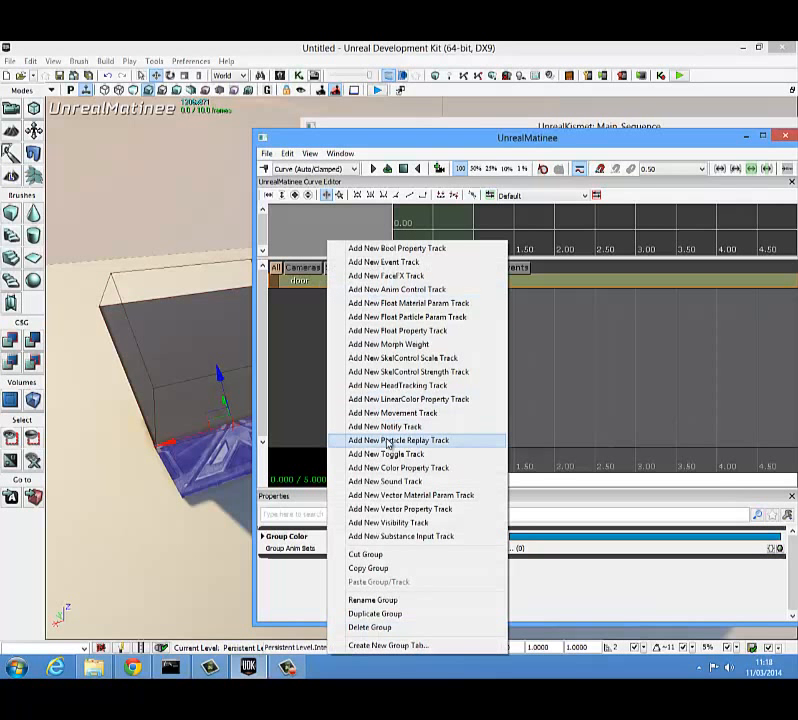
click(392, 413)
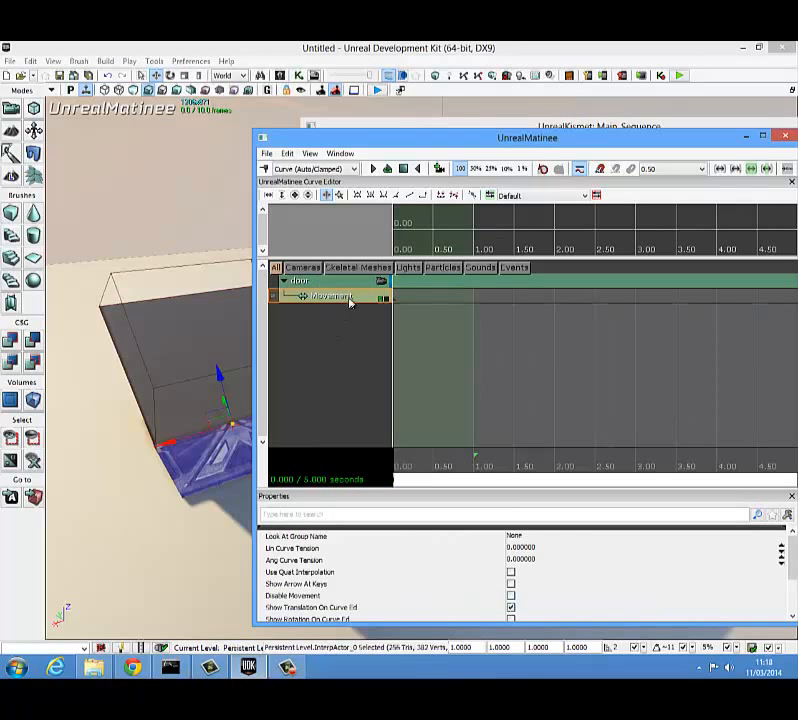
scroll(499, 425, down, 1)
drag(490, 424, 467, 420)
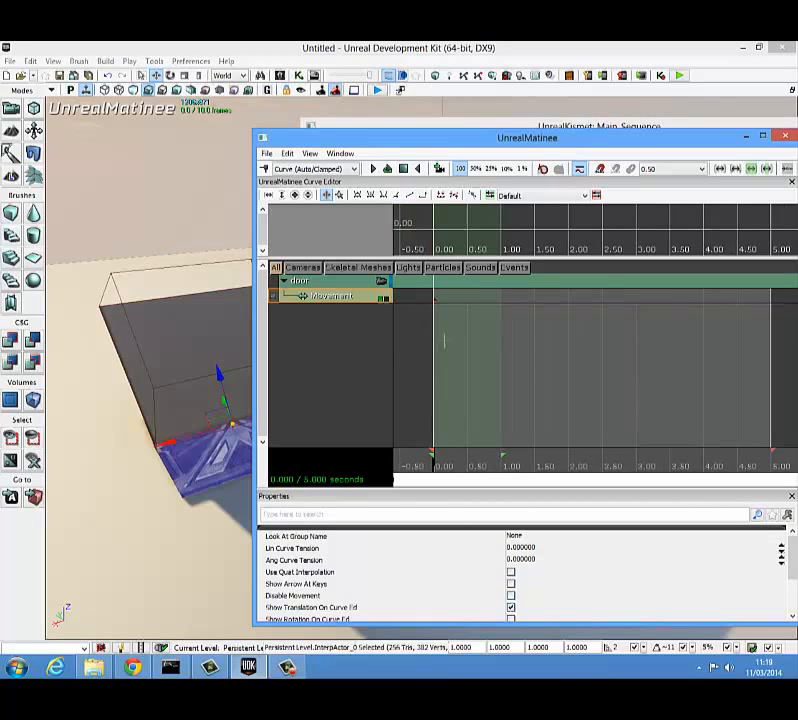
key(Return)
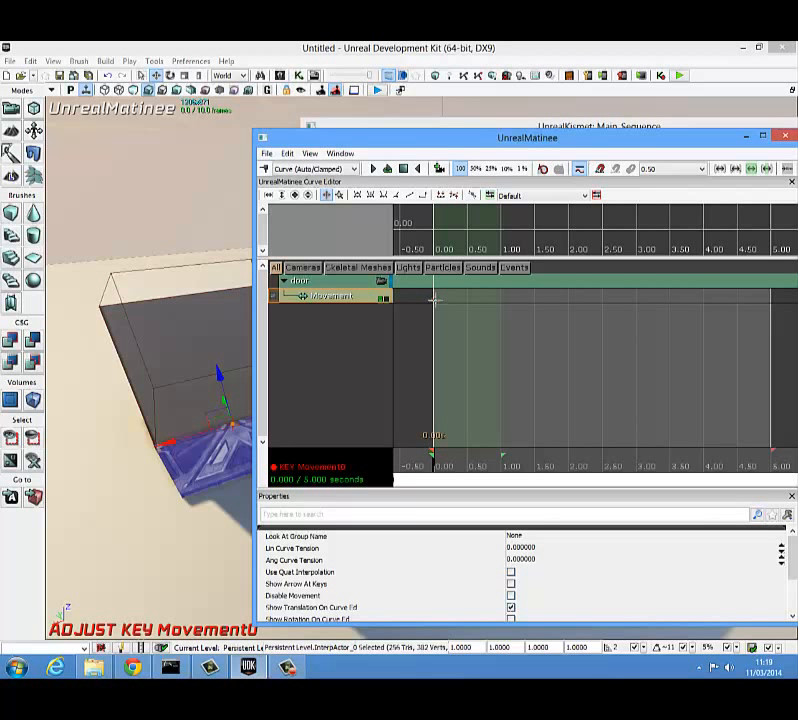
click(400, 357)
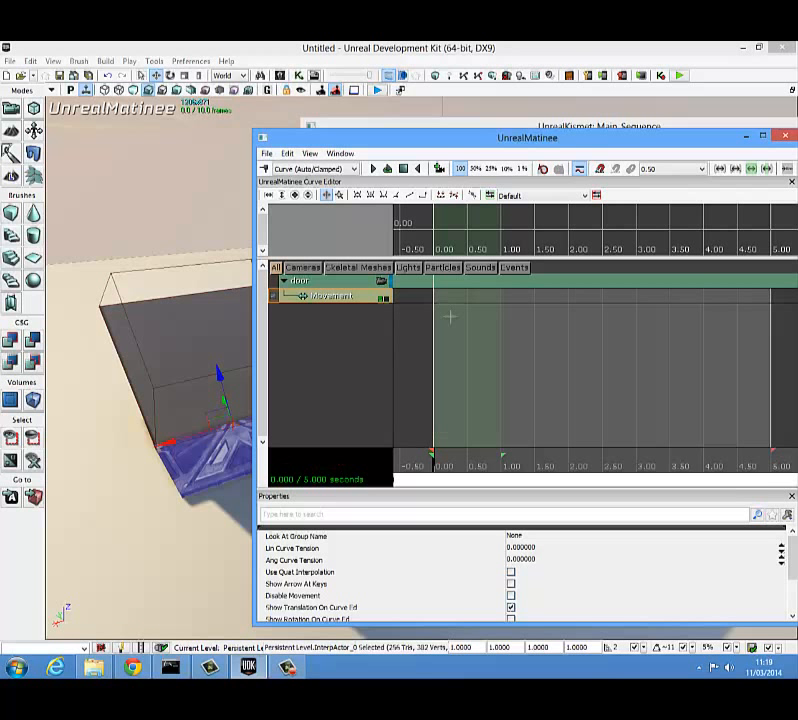
key(Return)
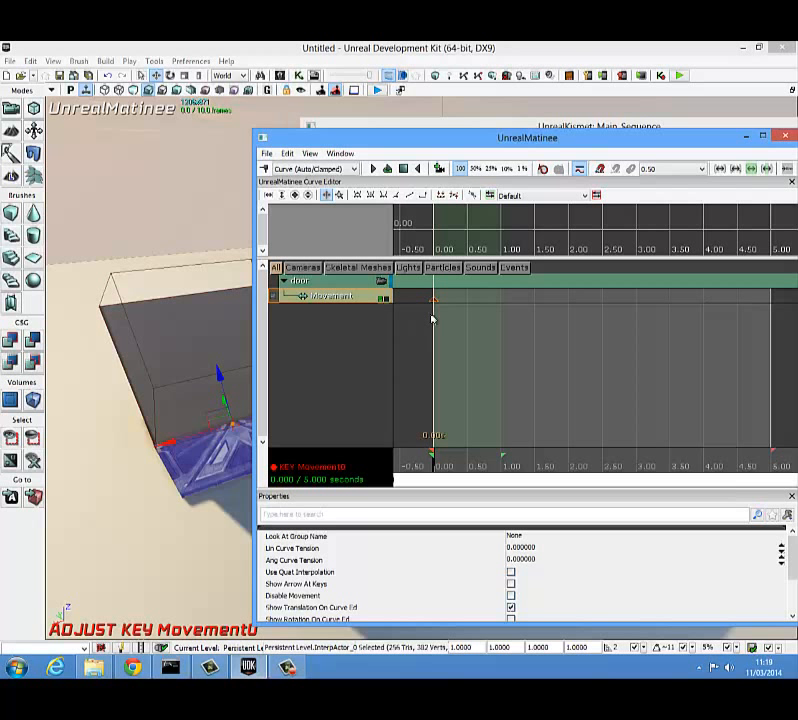
Step: Move the Matinee time cursor to 5.00 seconds and extend the end of the green loop section to 5.00 seconds
drag(436, 467, 778, 484)
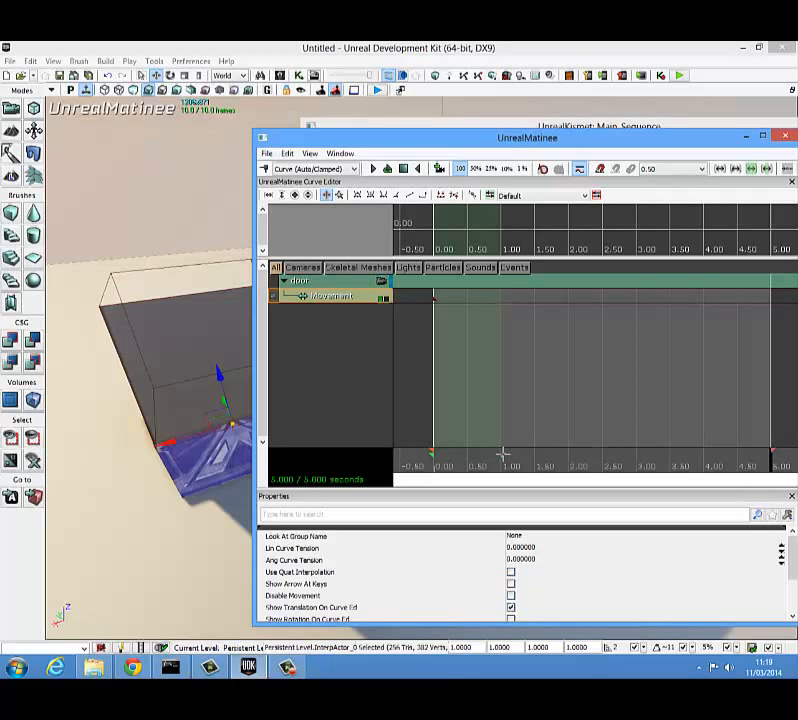
drag(503, 454, 771, 453)
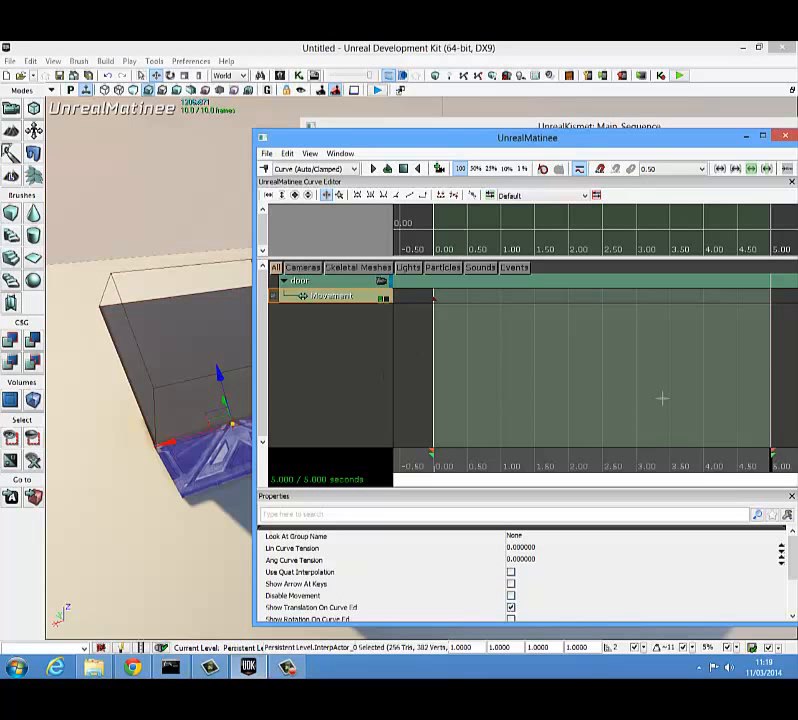
Step: Raise the door vertically to the top of the block and add a movement key for it at 5.00 seconds
drag(773, 467, 604, 463)
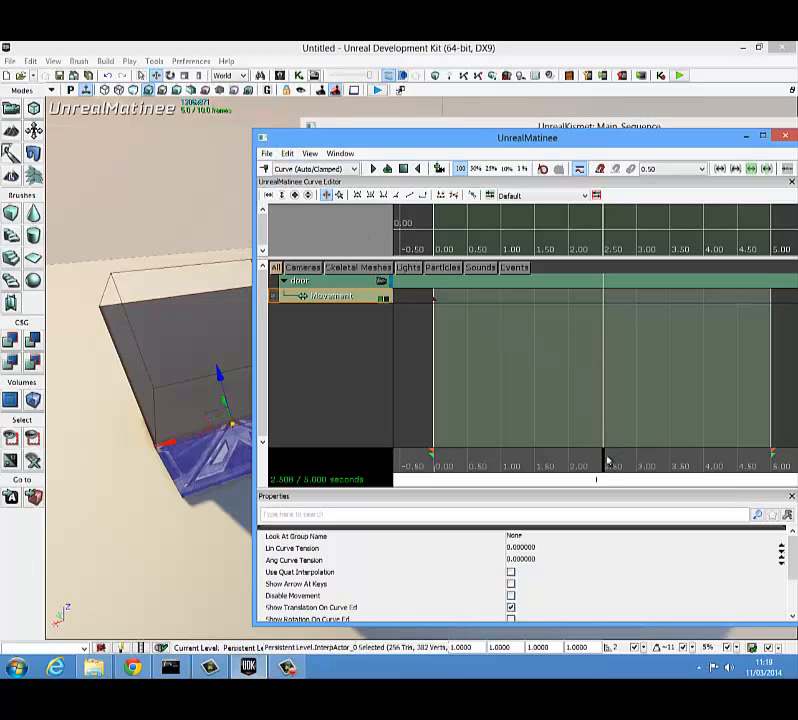
mouse_move(608, 461)
mouse_down()
mouse_move(565, 458)
mouse_move(776, 468)
mouse_up()
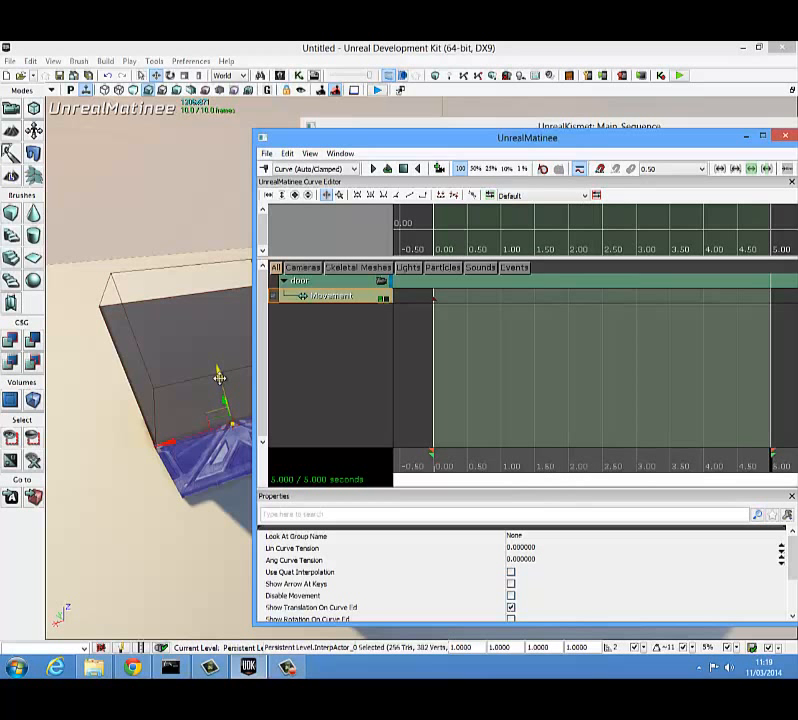
drag(219, 377, 182, 234)
key(Return)
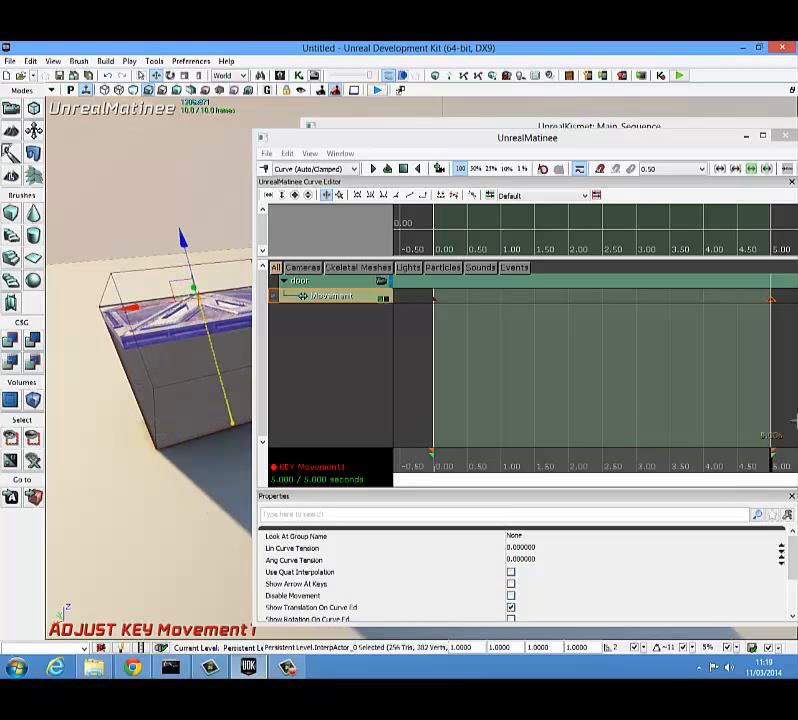
drag(772, 460, 783, 483)
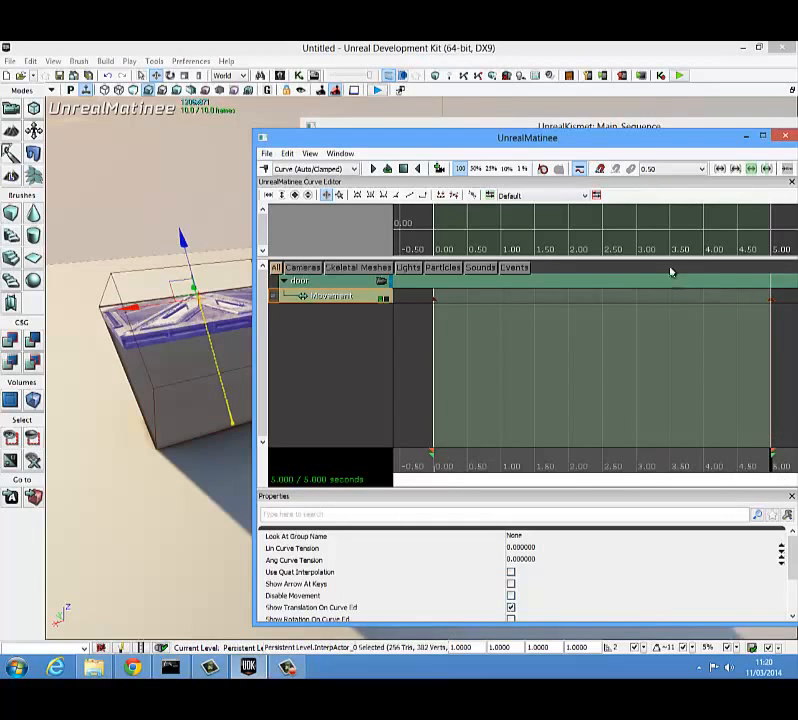
Step: Close UnrealMatinee and arrange the Kismet main sequence so there is free space beside the Matinee node
drag(613, 139, 502, 131)
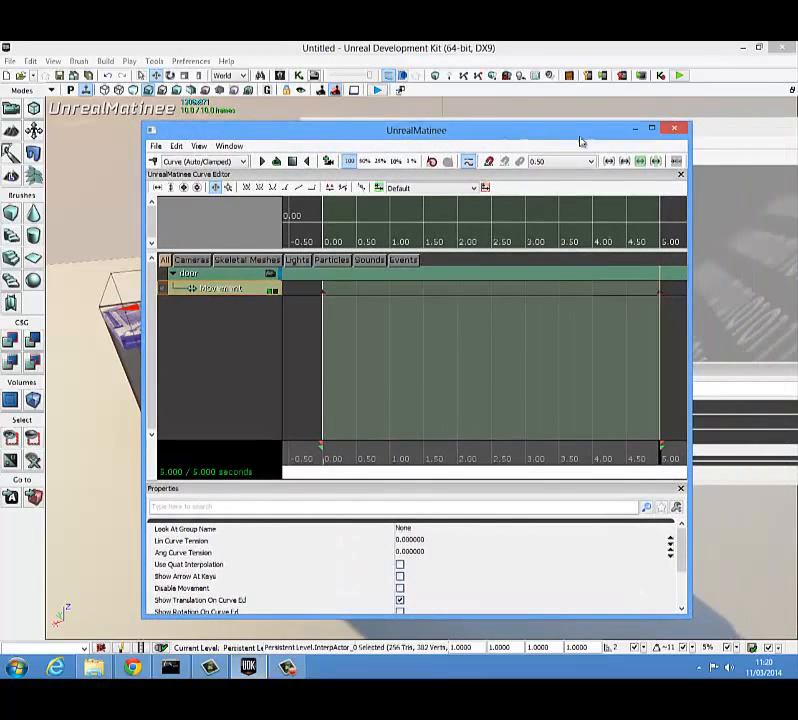
click(674, 133)
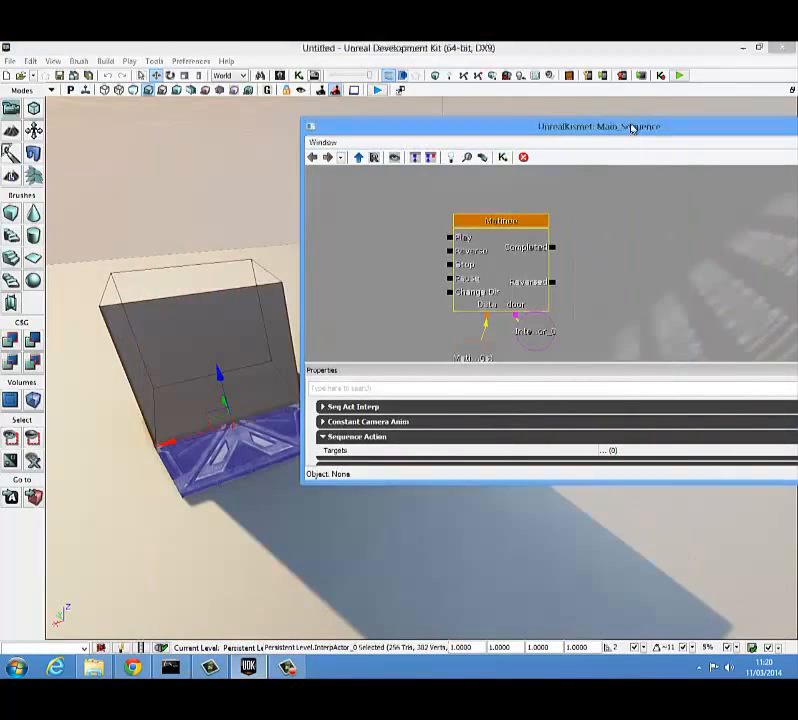
drag(634, 128, 646, 124)
drag(559, 226, 565, 207)
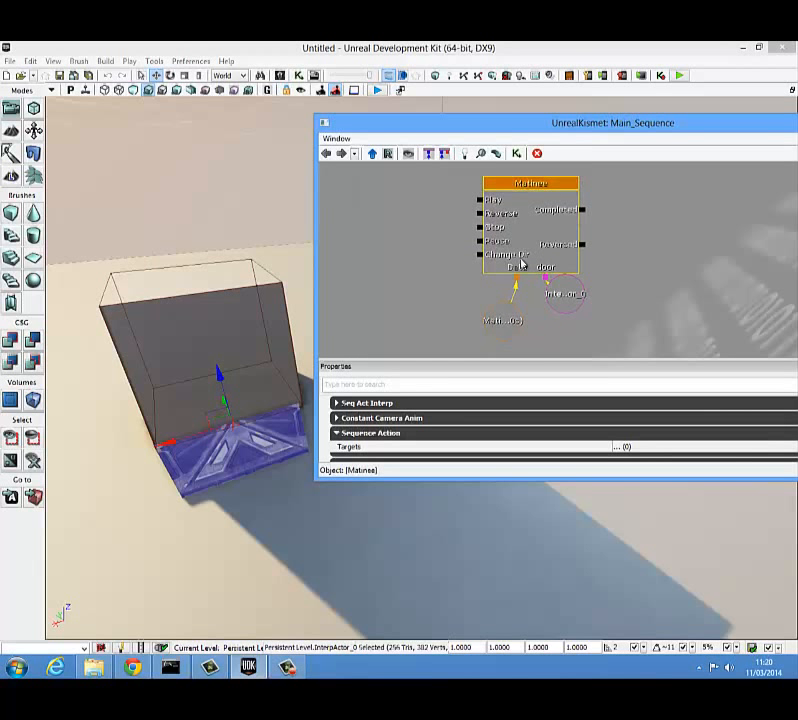
click(467, 260)
drag(455, 258, 483, 274)
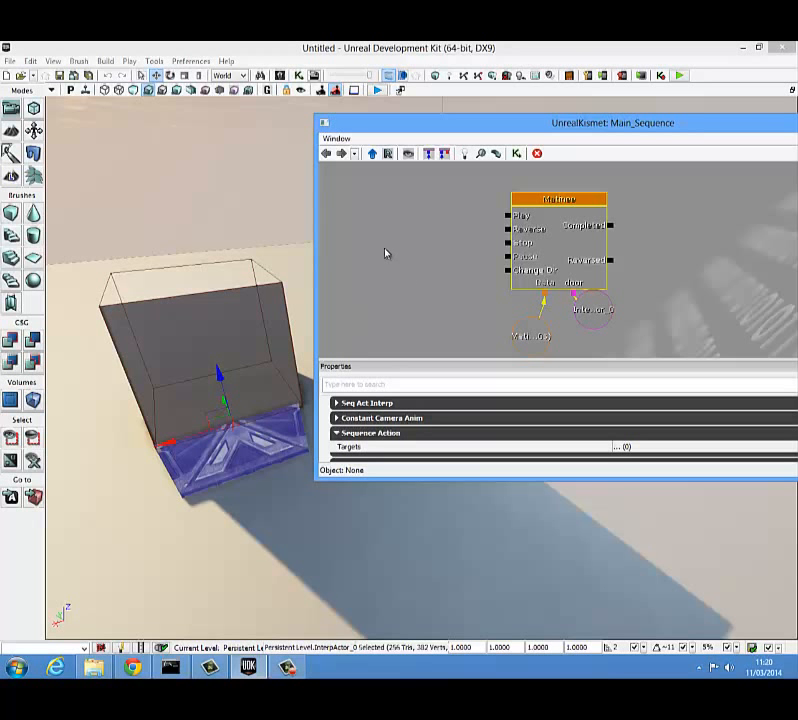
Step: Add a Trigger actor to the level at the doorway mesh
right_click(250, 515)
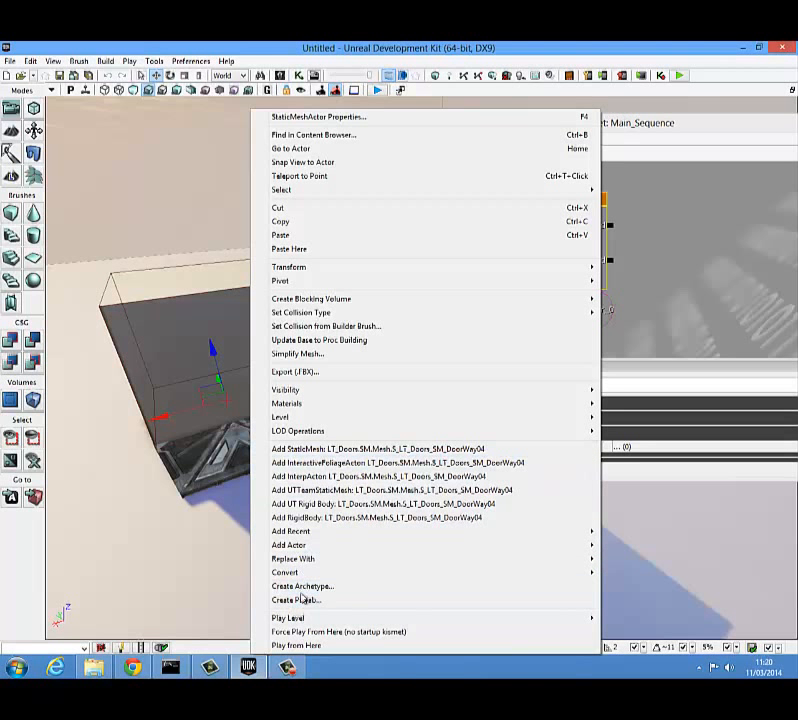
mouse_move(297, 548)
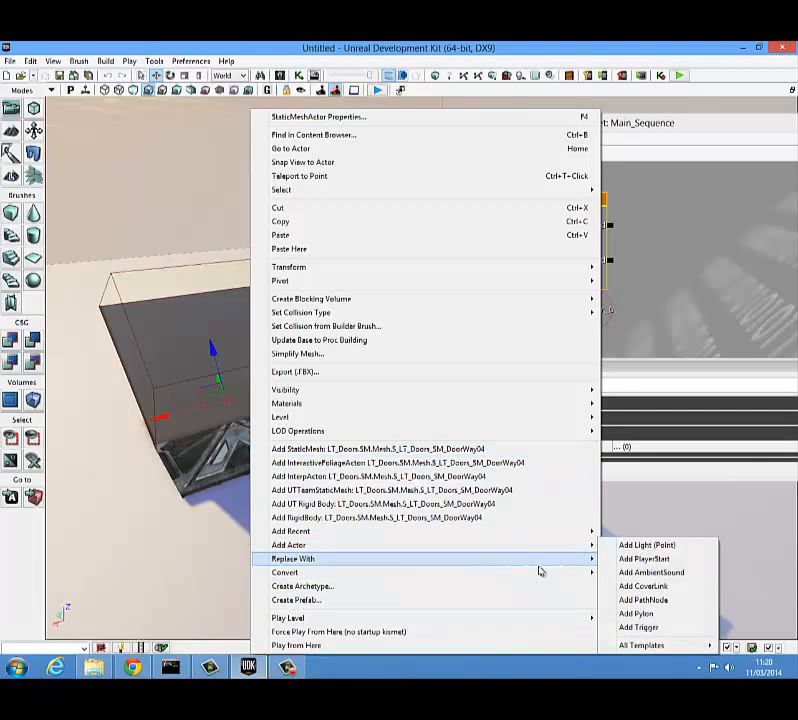
mouse_move(585, 552)
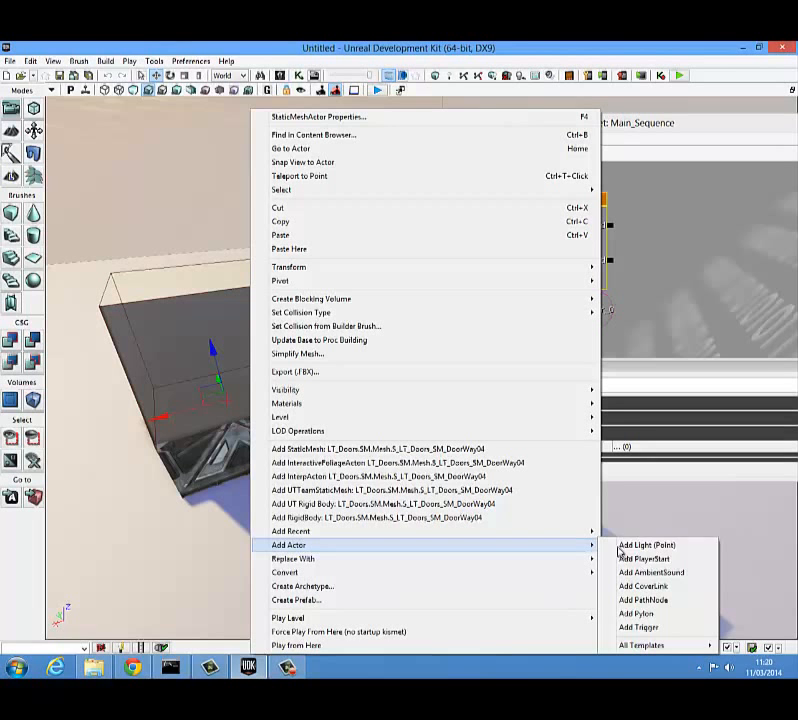
click(640, 626)
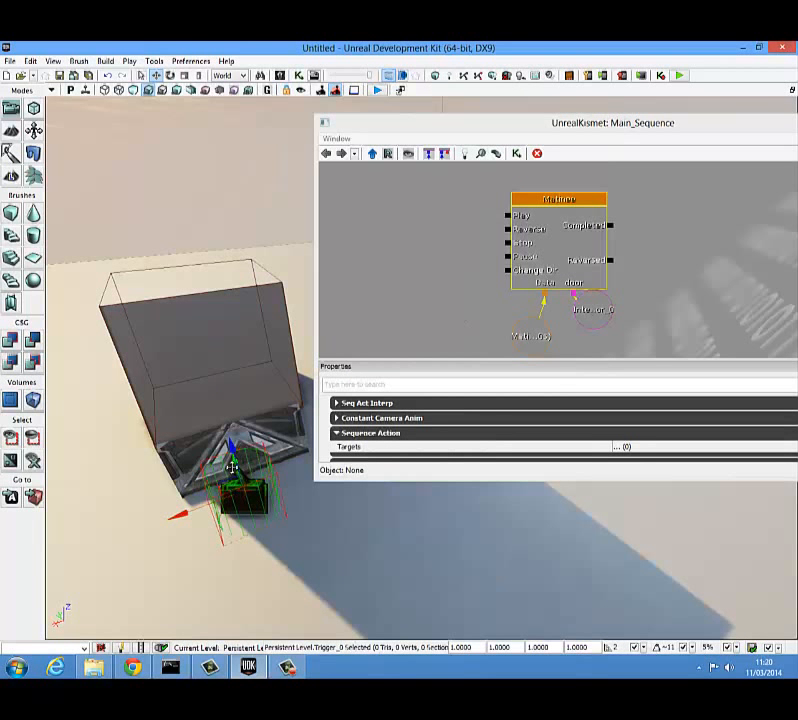
Step: Move the trigger onto the middle of the doorway, checking its placement from another angle
drag(233, 466, 264, 563)
right_drag(233, 466, 232, 420)
mouse_move(173, 413)
mouse_down()
mouse_move(141, 413)
mouse_move(163, 429)
mouse_up()
right_drag(155, 424, 45, 462)
right_drag(46, 466, 213, 499)
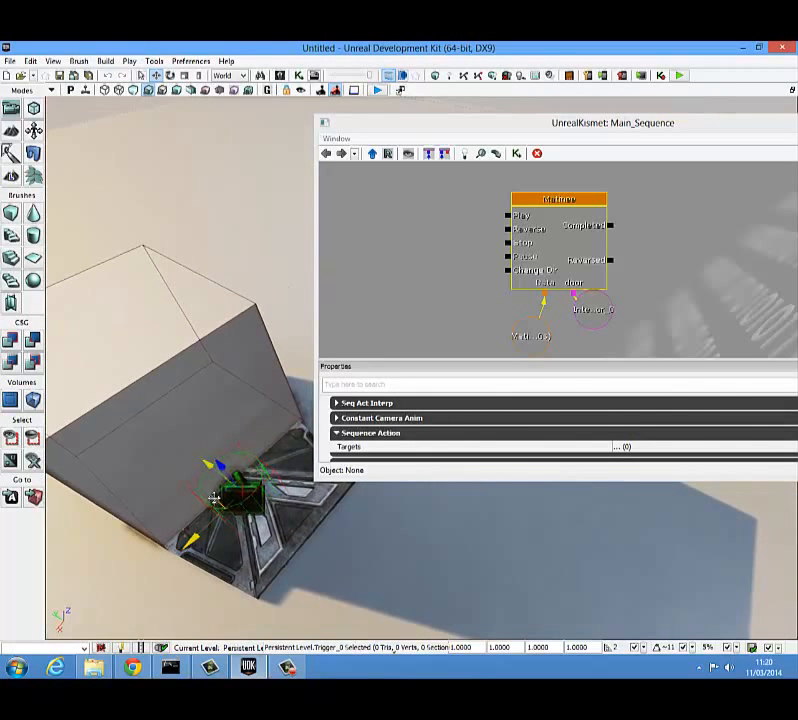
drag(213, 497, 222, 481)
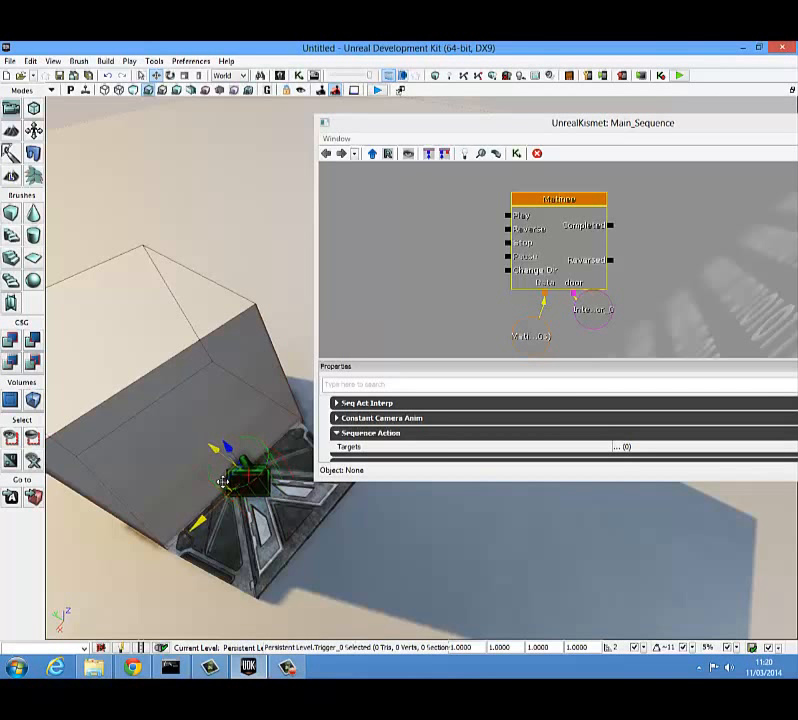
Step: Set the trigger's collision height to 80 and collision radius to 60, and nudge it into place at the doorway
double_click(231, 480)
click(232, 117)
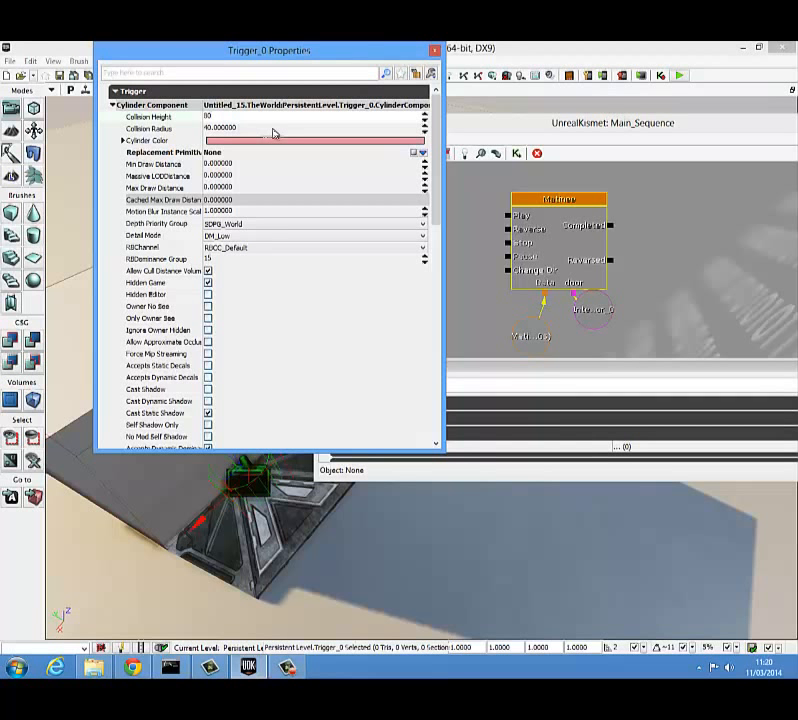
click(241, 129)
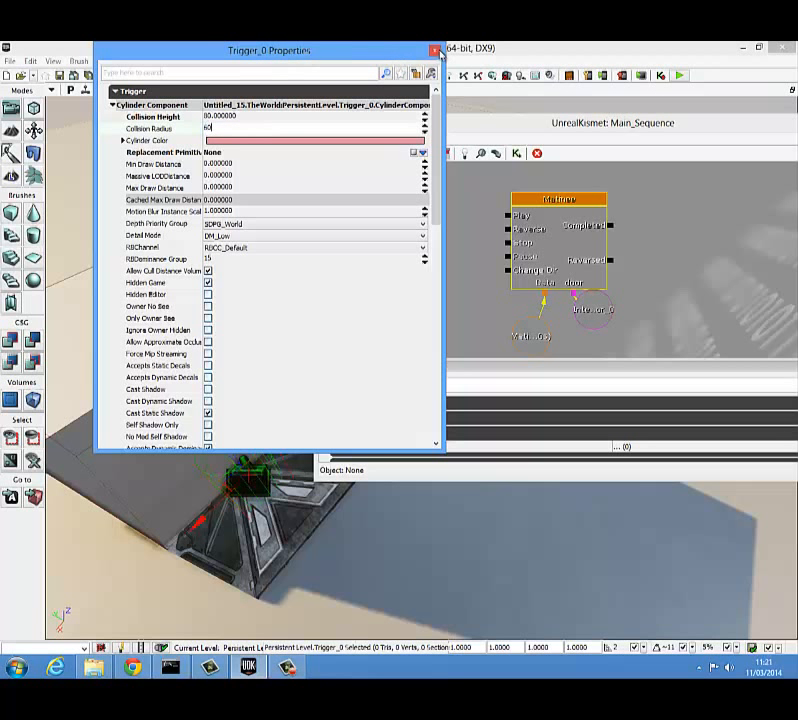
click(436, 51)
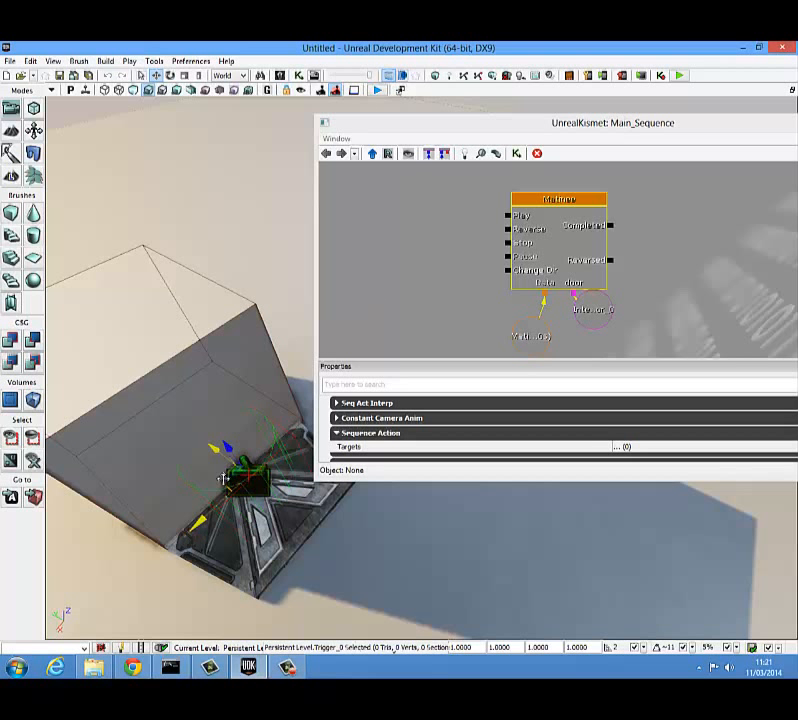
drag(223, 479, 228, 487)
Step: Add a Touch event for the selected trigger to the Kismet main sequence
drag(425, 304, 457, 329)
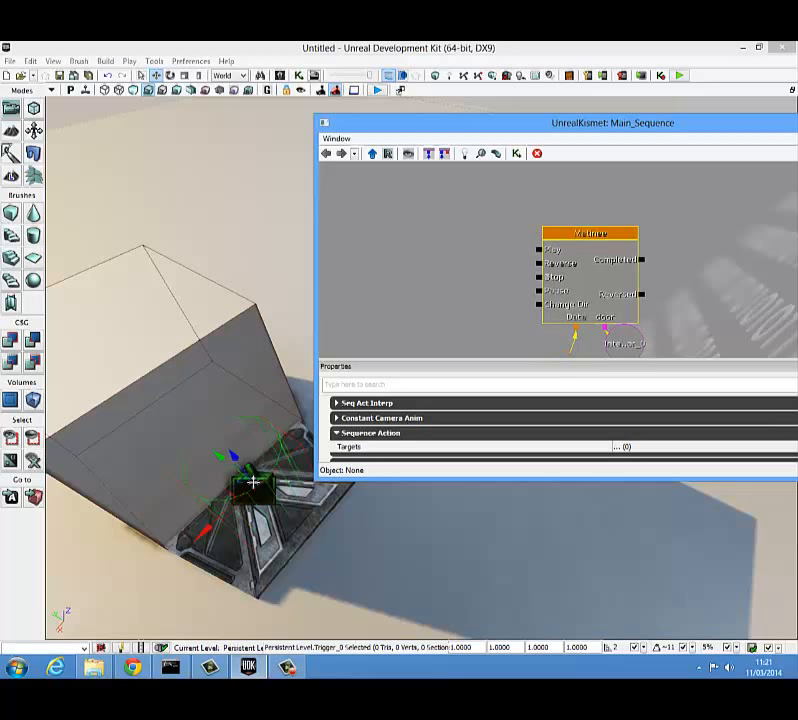
right_click(405, 264)
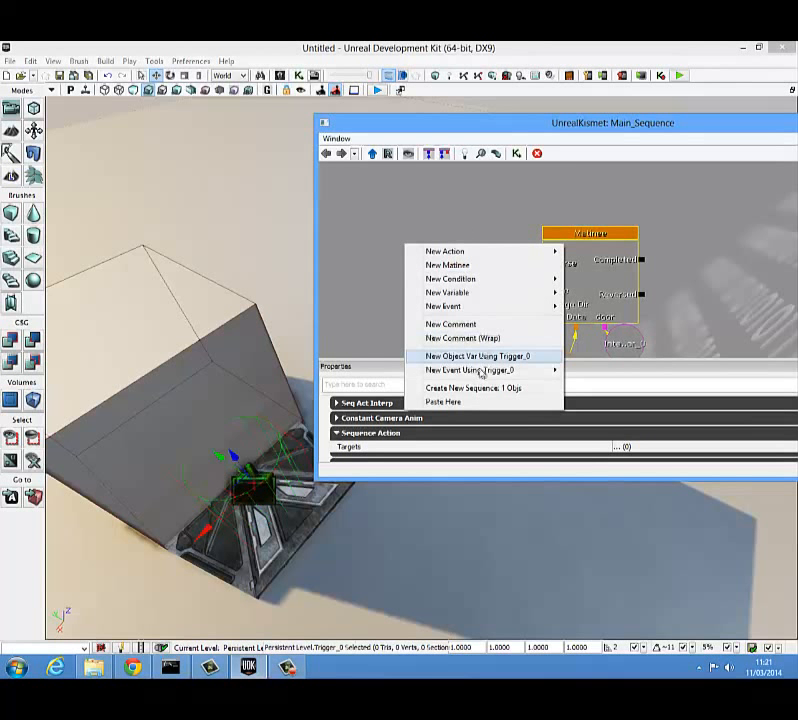
mouse_move(459, 371)
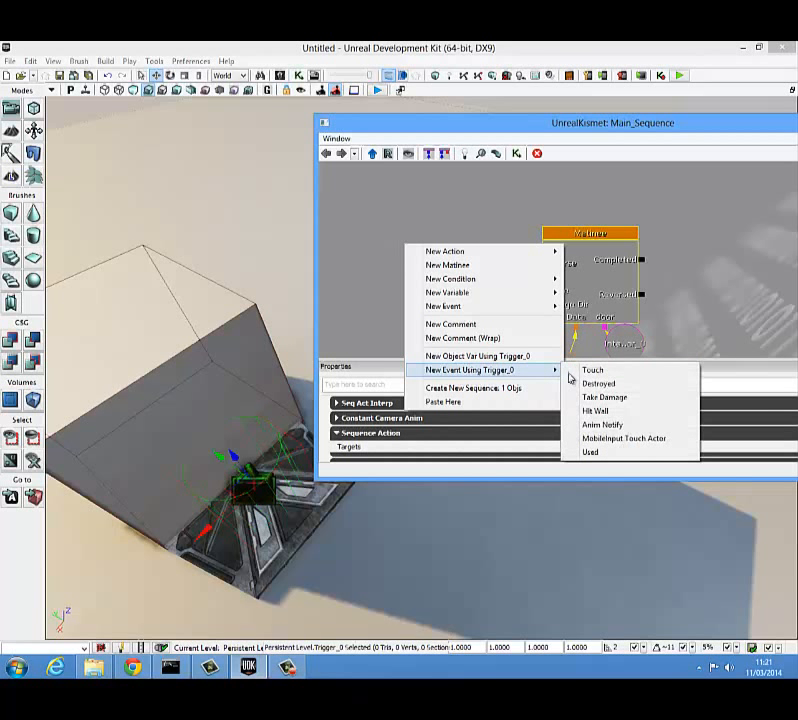
click(572, 374)
Step: Place the touch event beside the Matinee node and connect Touched to Play and UnTouched to Reverse
drag(444, 266, 453, 221)
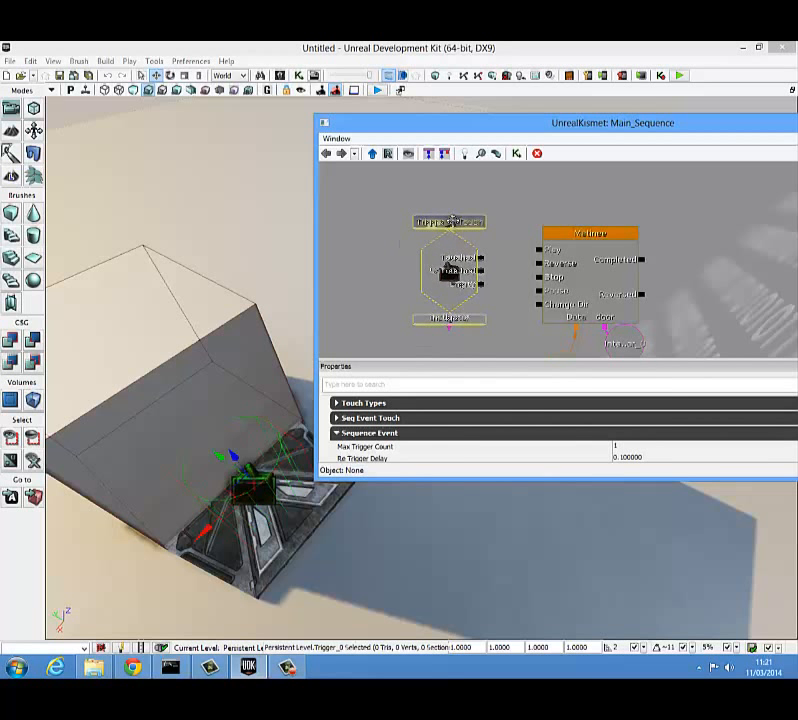
click(507, 258)
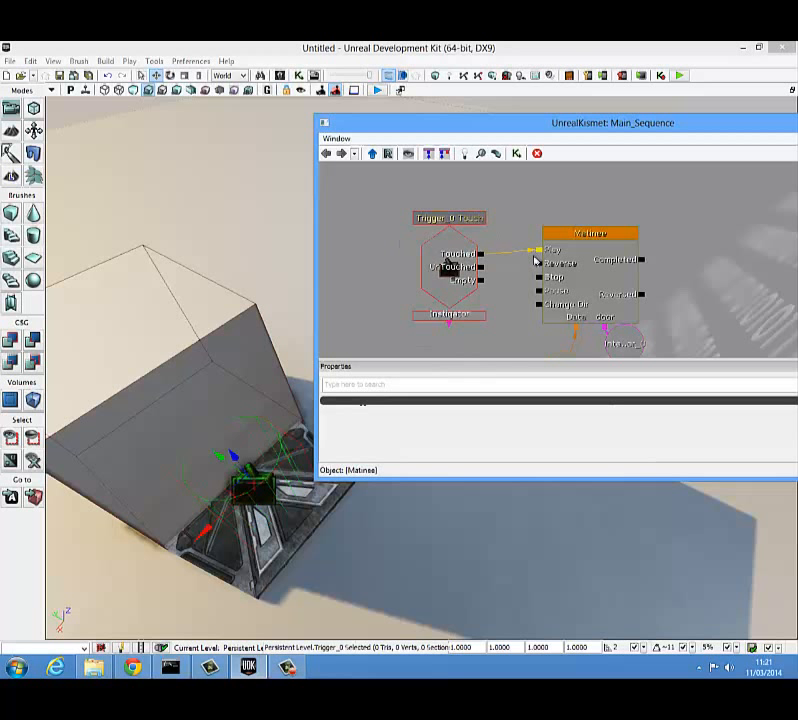
drag(483, 268, 532, 266)
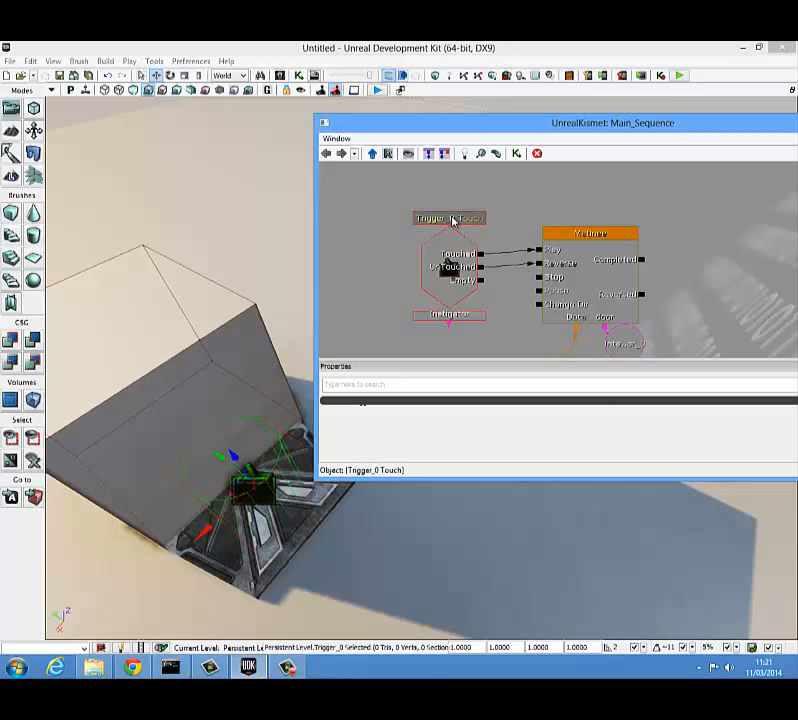
Step: Set the touch event's Max Trigger Count to 0 and close UnrealKismet
click(452, 220)
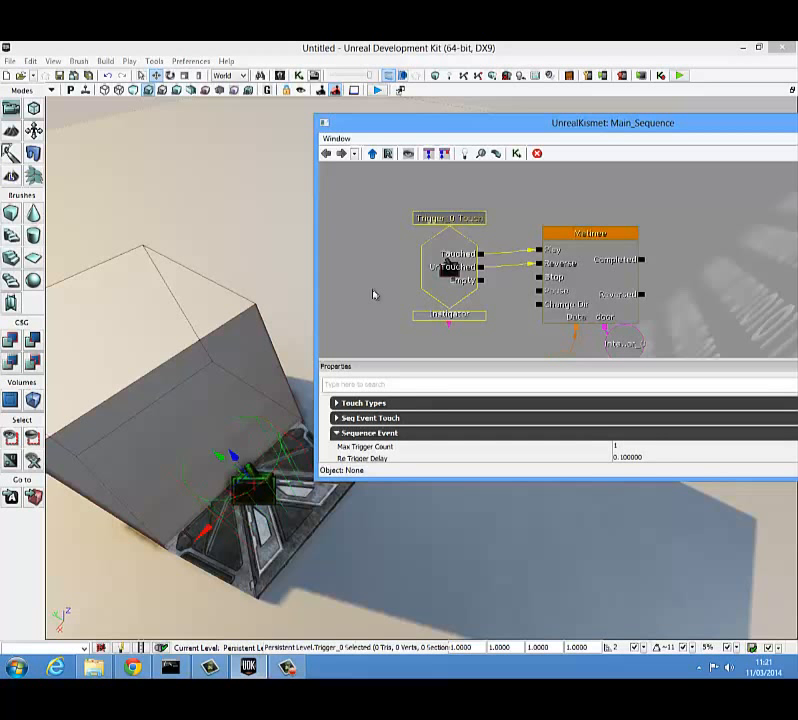
click(616, 448)
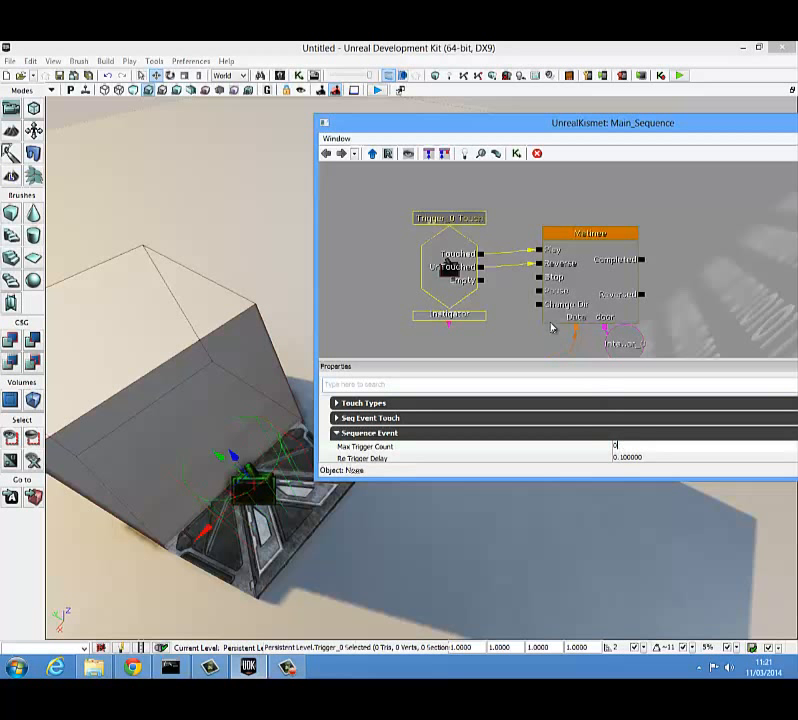
drag(636, 342, 643, 285)
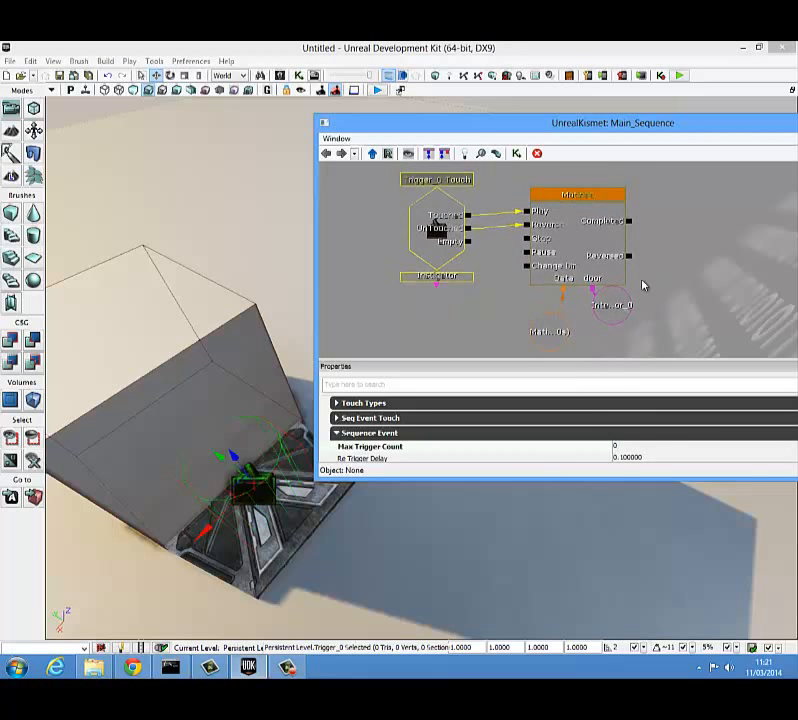
drag(683, 133, 491, 180)
click(715, 175)
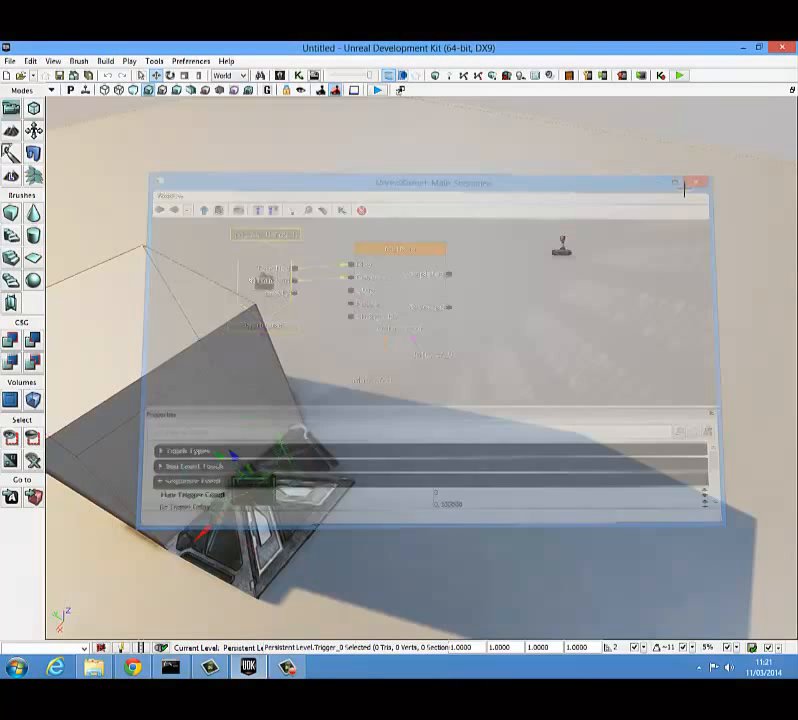
Step: Set the door mover's collision type to COLLIDE_BlockAll in its actor properties
click(307, 516)
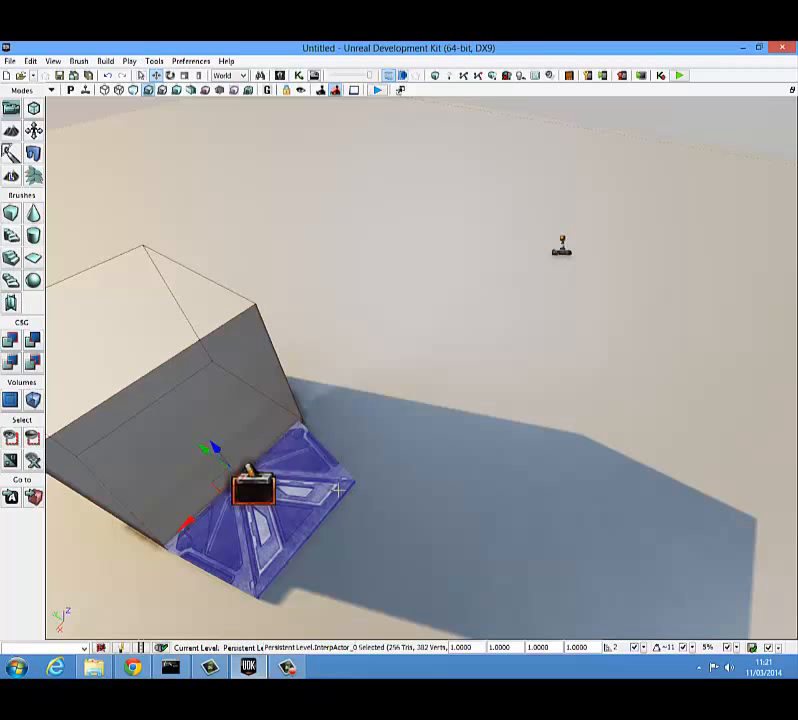
double_click(338, 489)
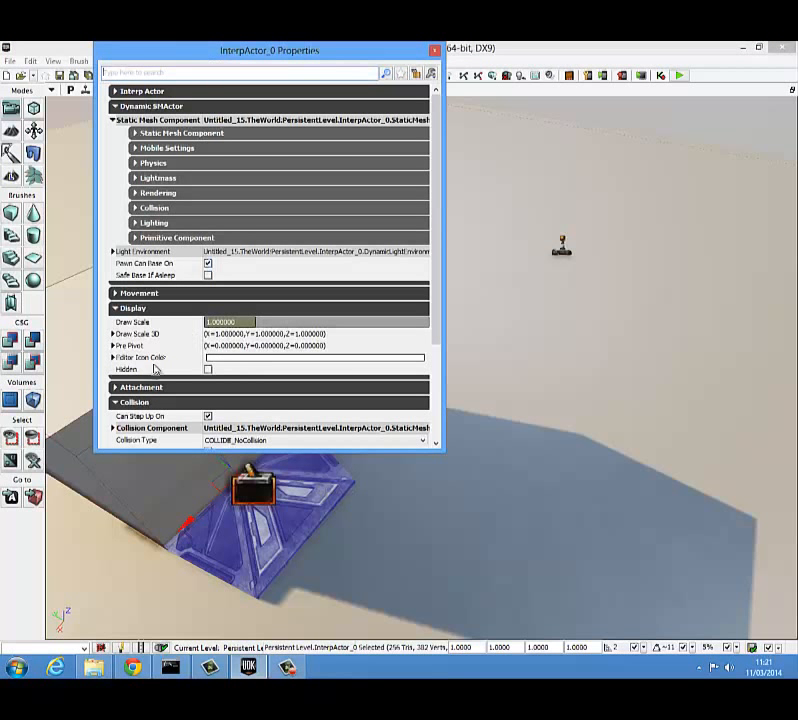
scroll(175, 440, down, 1)
scroll(171, 276, up, 1)
scroll(158, 250, down, 2)
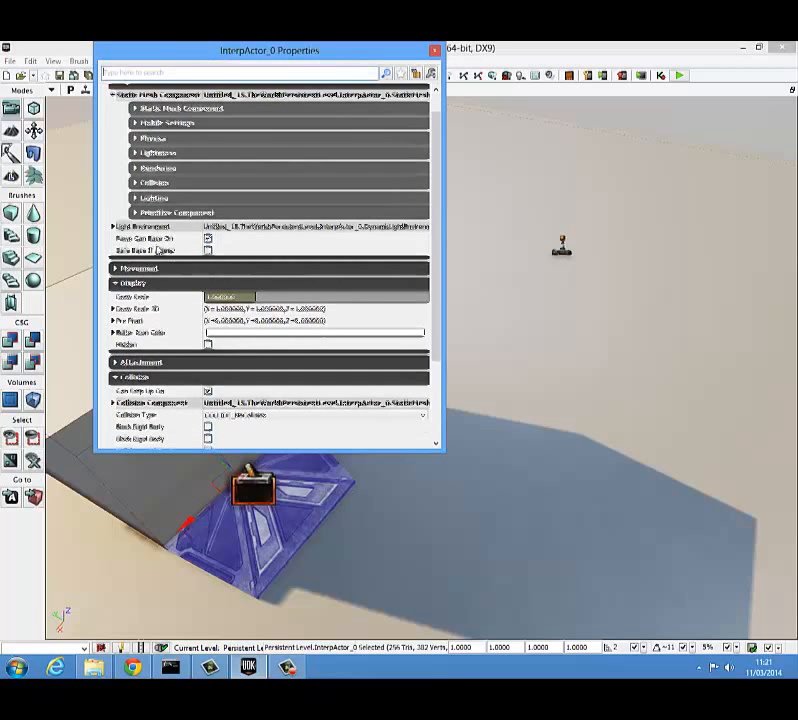
scroll(157, 340, down, 3)
scroll(158, 285, up, 2)
click(120, 271)
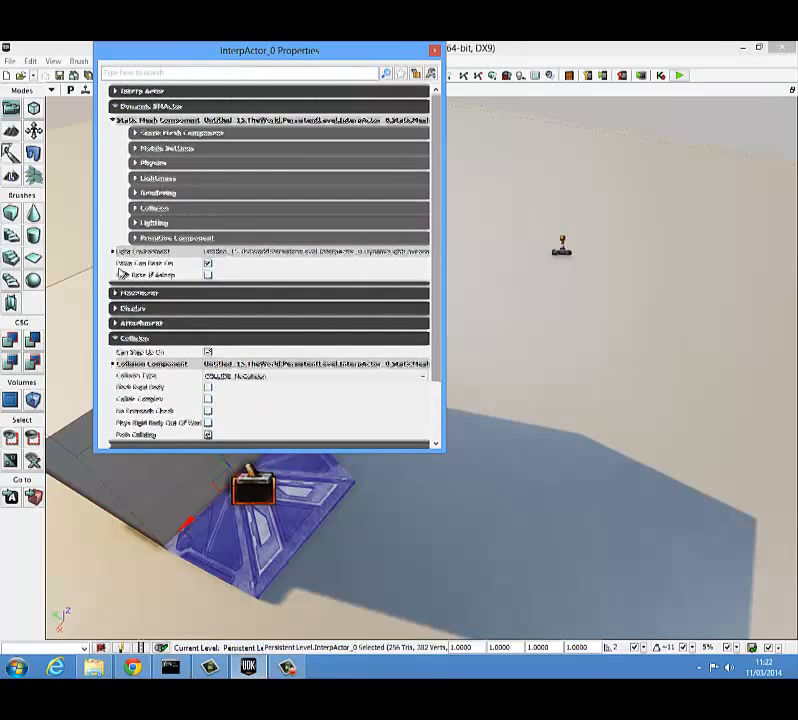
click(115, 106)
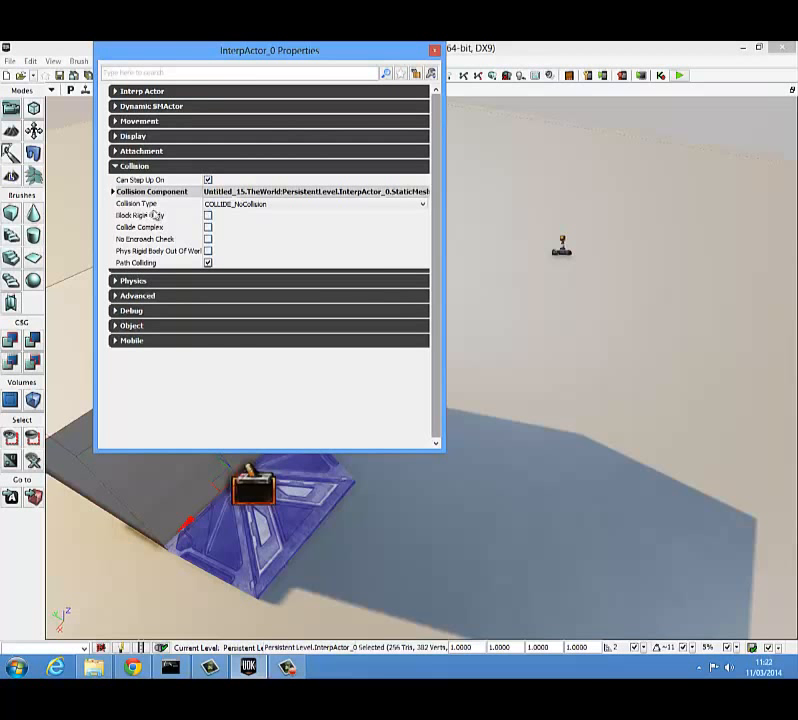
click(277, 206)
click(266, 224)
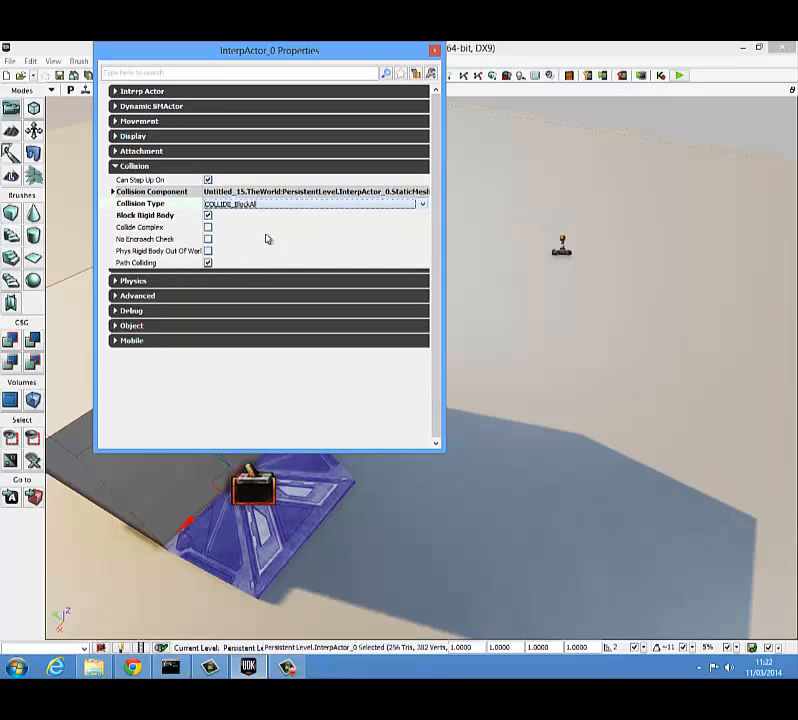
click(435, 50)
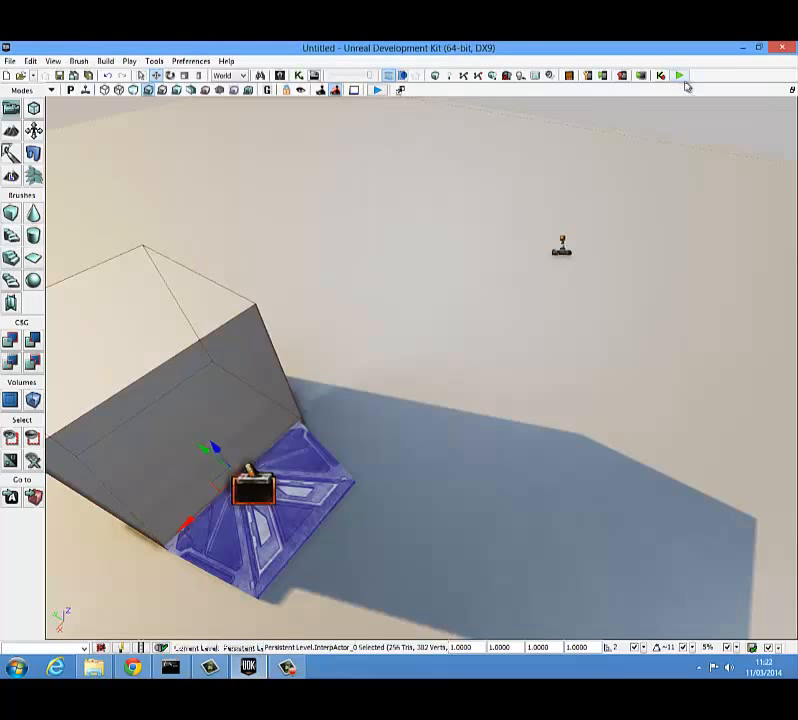
Step: Build the map's AI paths and walk up to the door in the editor preview to test how it moves
click(460, 75)
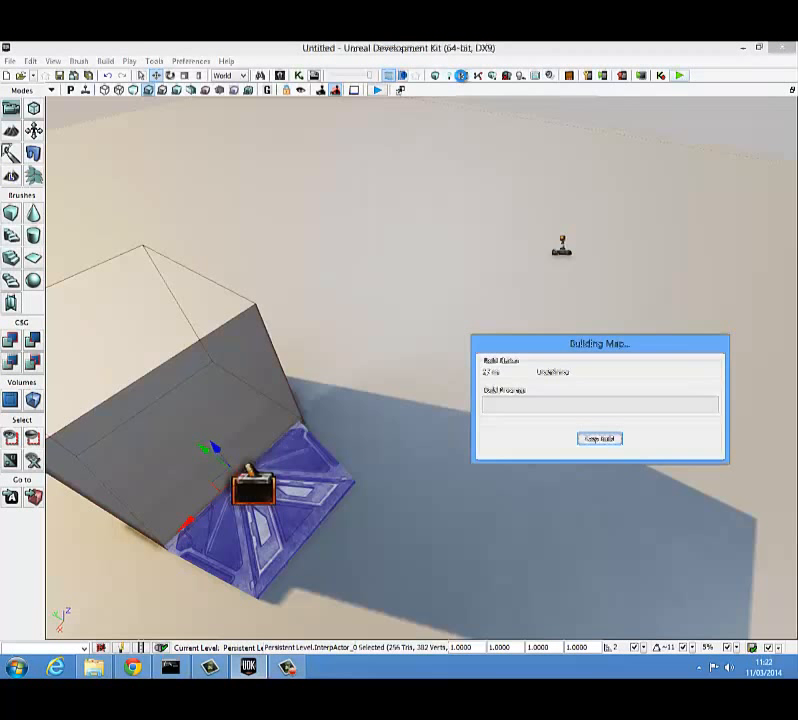
click(624, 374)
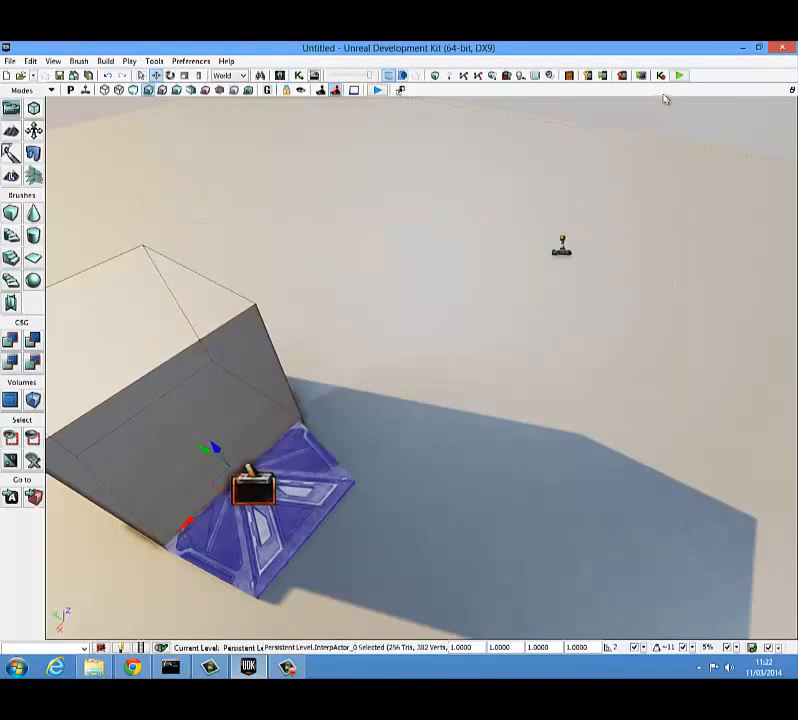
click(679, 77)
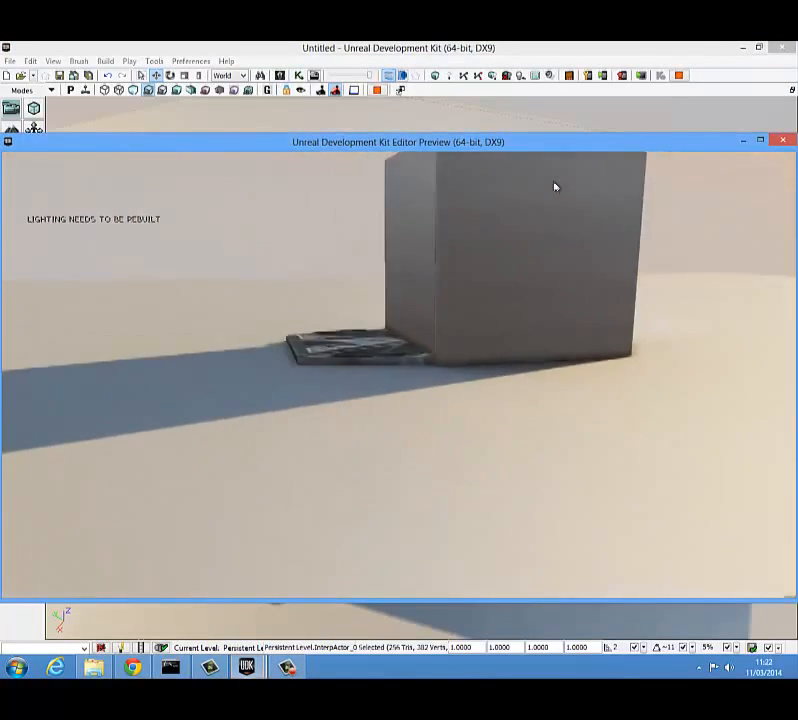
key(w)
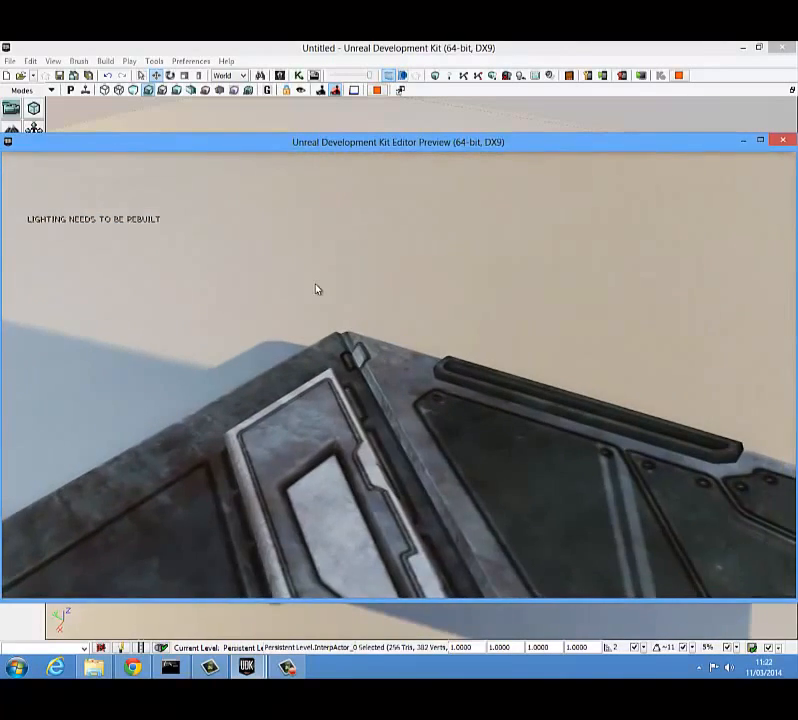
key(Escape)
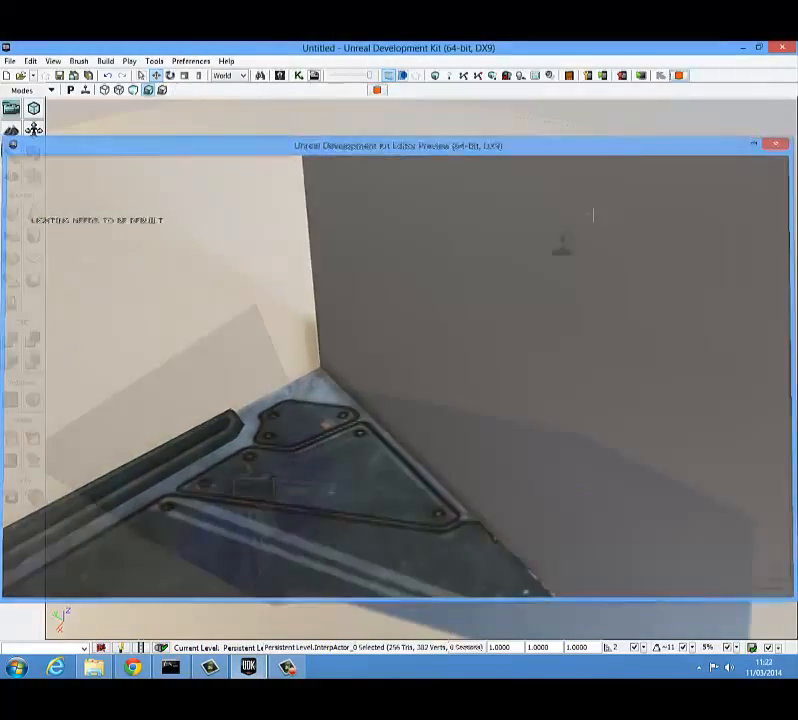
Step: Set the door trigger's Collision Height to 120 and raise the trigger so its cylinder stands above the door
click(270, 487)
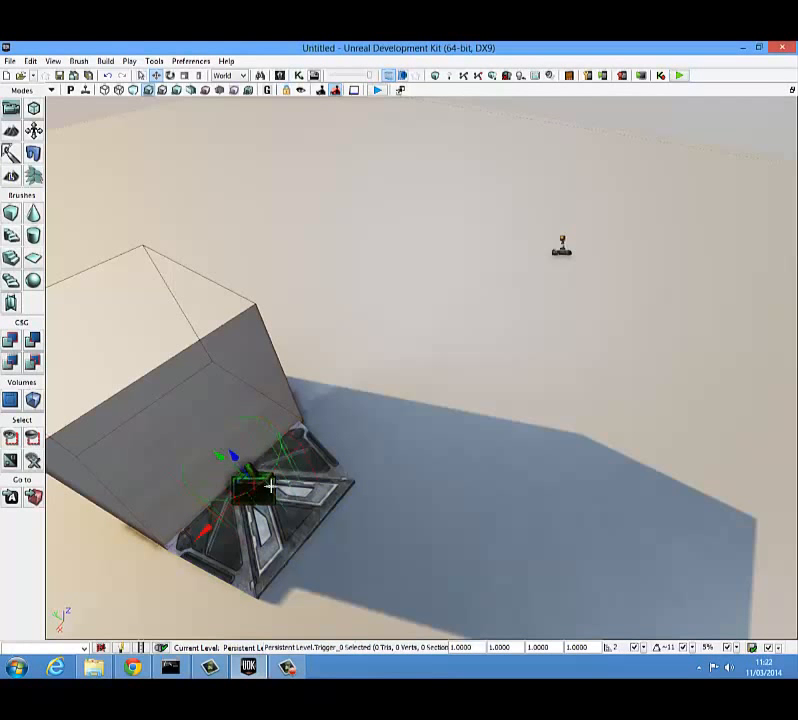
right_drag(273, 480, 180, 386)
key(F4)
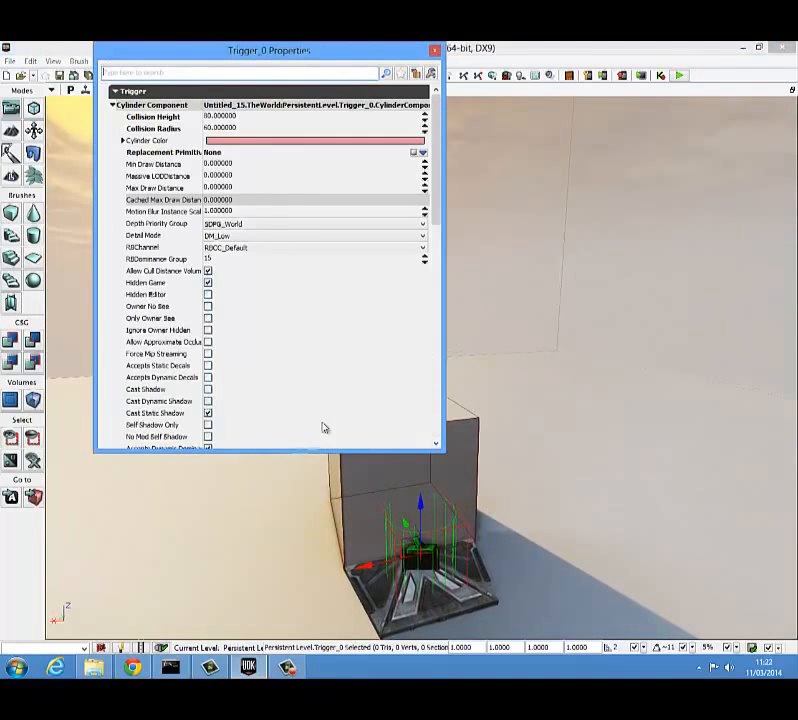
click(218, 117)
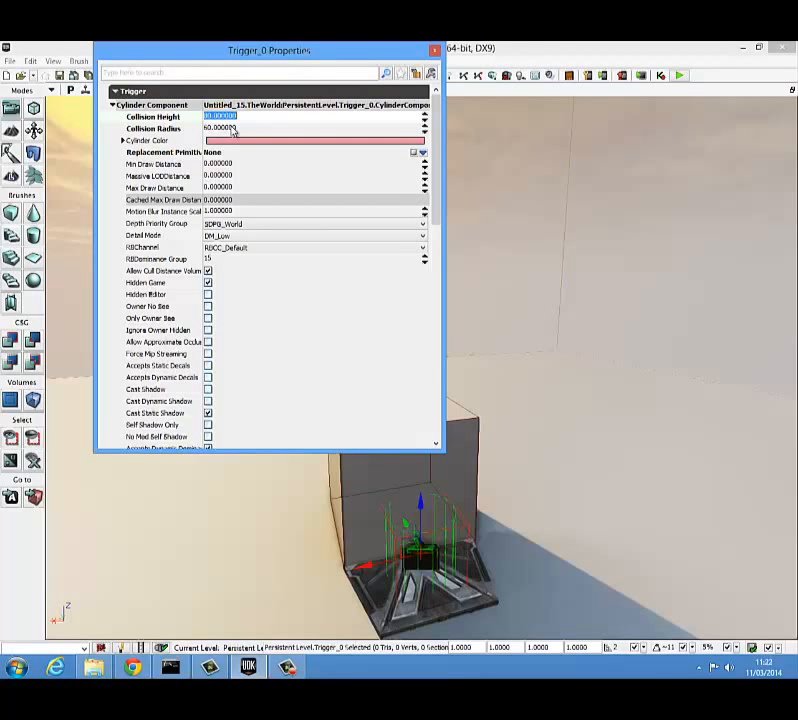
click(436, 51)
drag(426, 503, 421, 456)
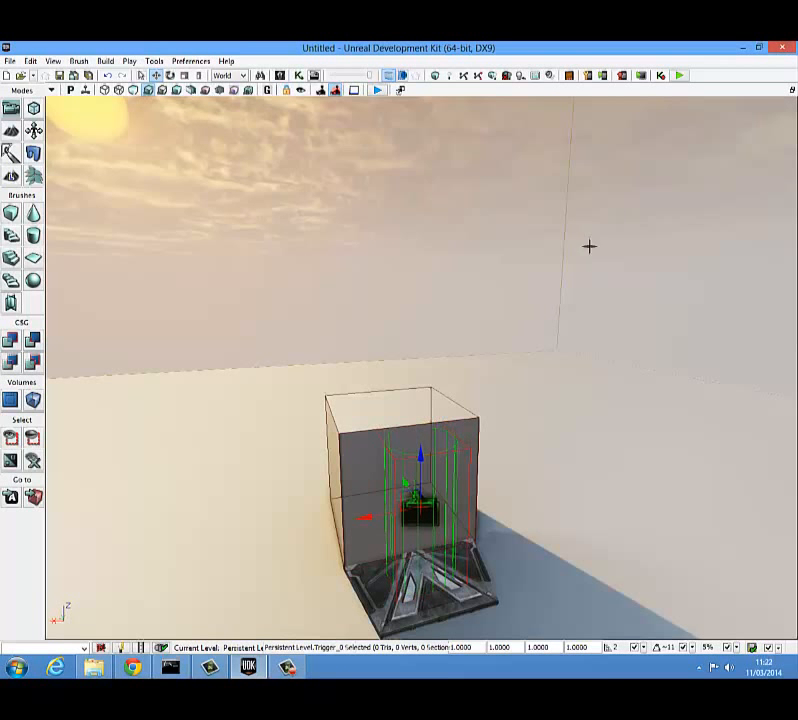
Step: Play the level in the editor preview again and approach the door to test the taller trigger, ending the preview when done
click(680, 76)
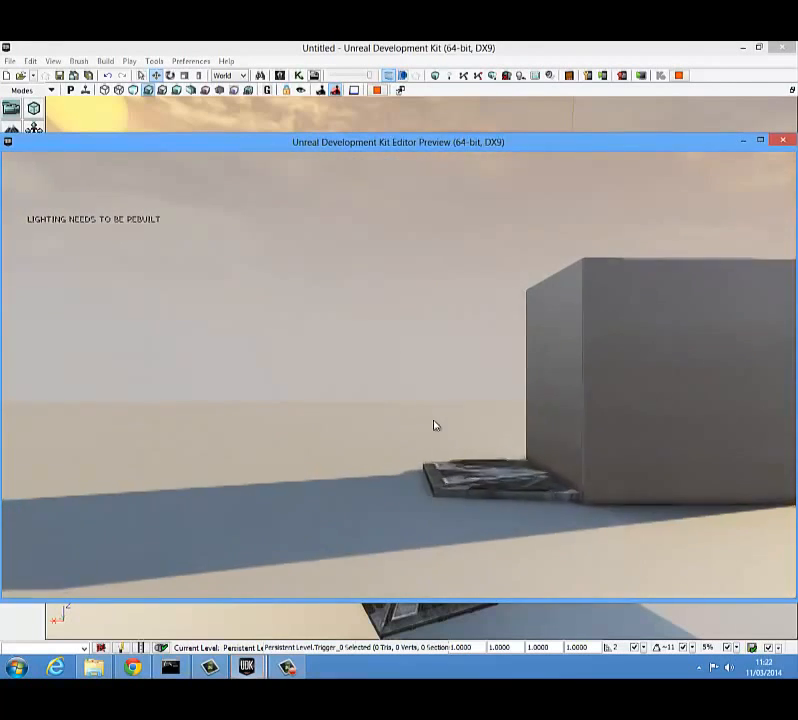
key(w)
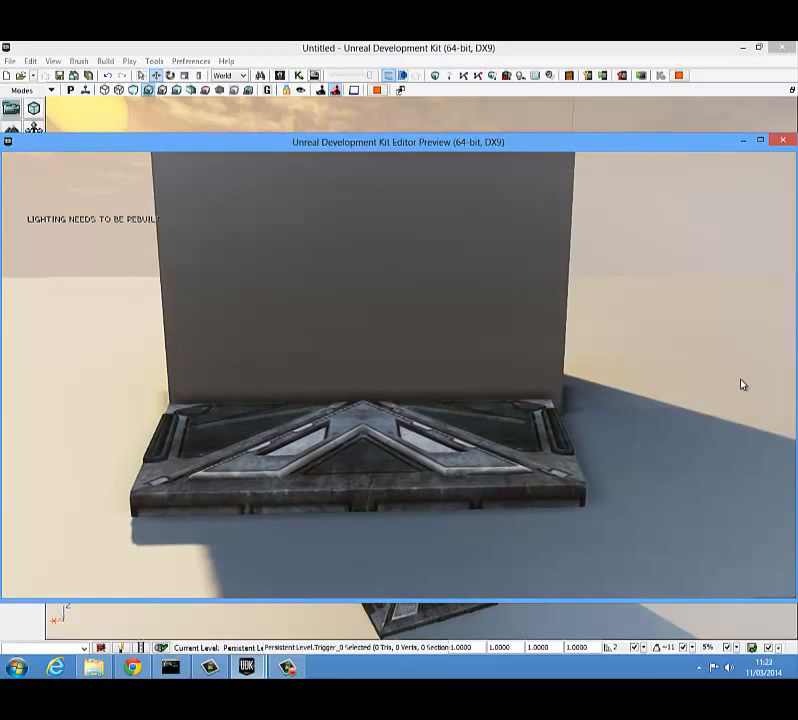
key(Escape)
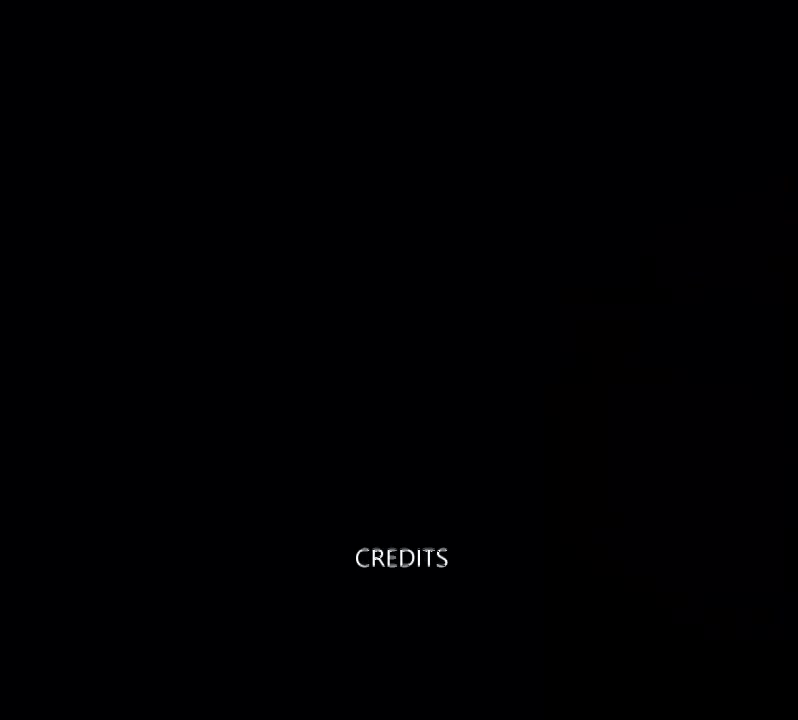